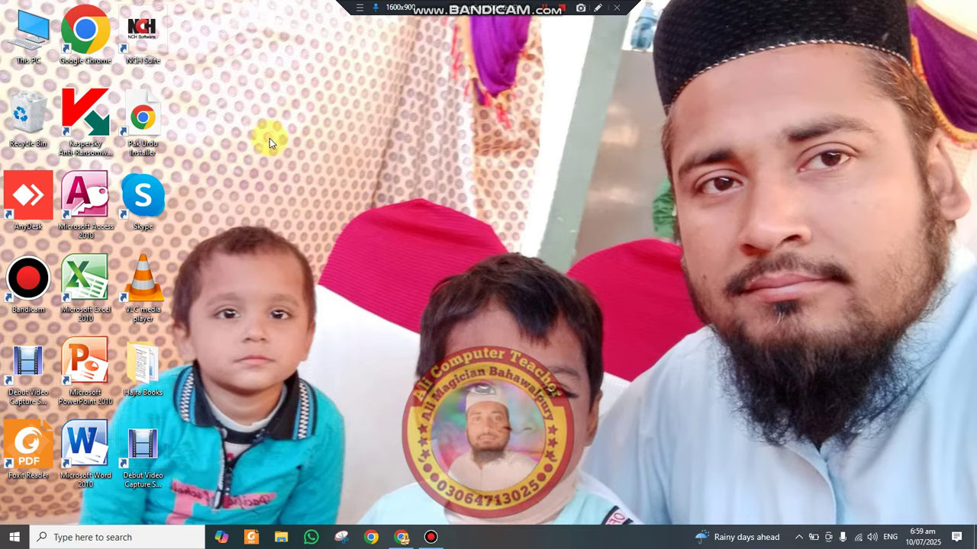
{"action": "right_click", "coordinate": [542, 128]}
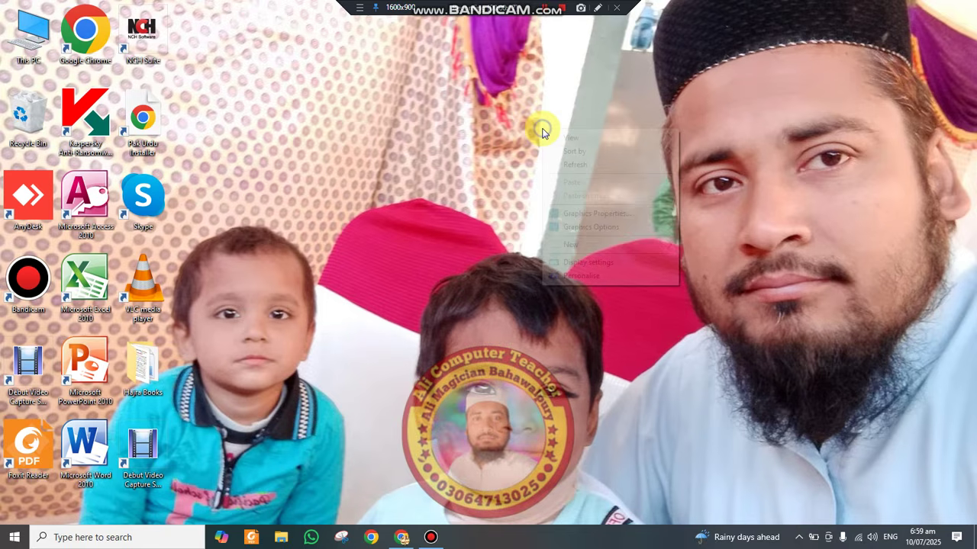
{"action": "left_click", "coordinate": [583, 166]}
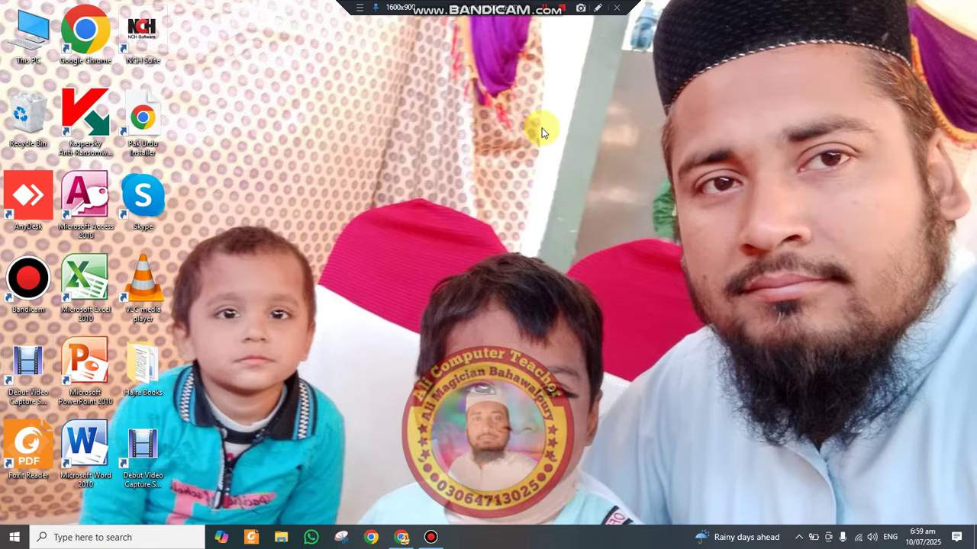
{"action": "right_click", "coordinate": [550, 129]}
{"action": "left_click", "coordinate": [586, 169]}
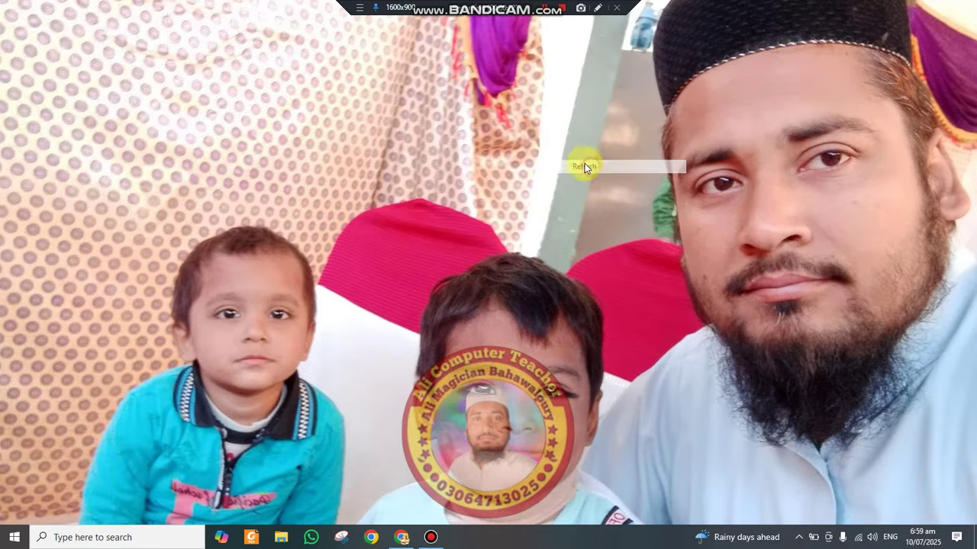
{"action": "right_click", "coordinate": [561, 139]}
{"action": "left_click", "coordinate": [590, 174]}
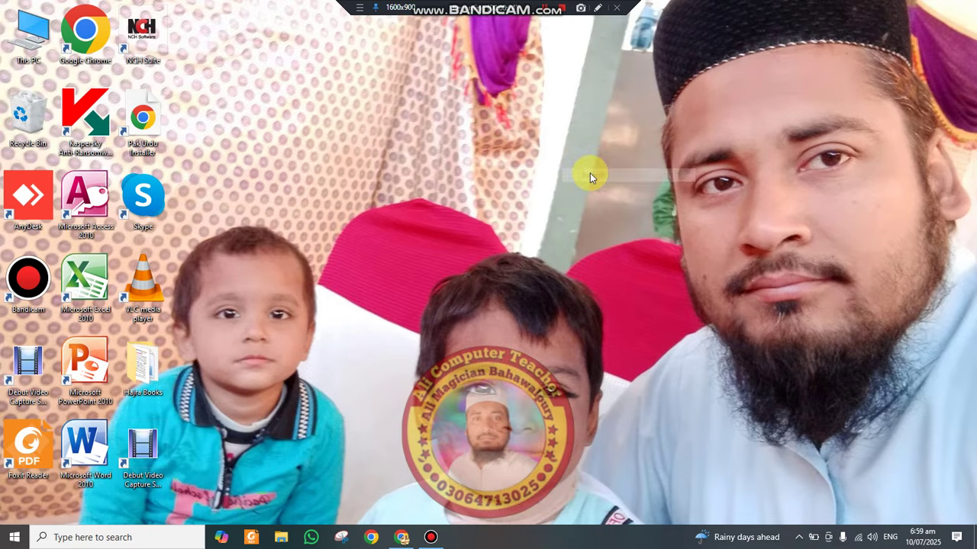
{"action": "right_click", "coordinate": [562, 144]}
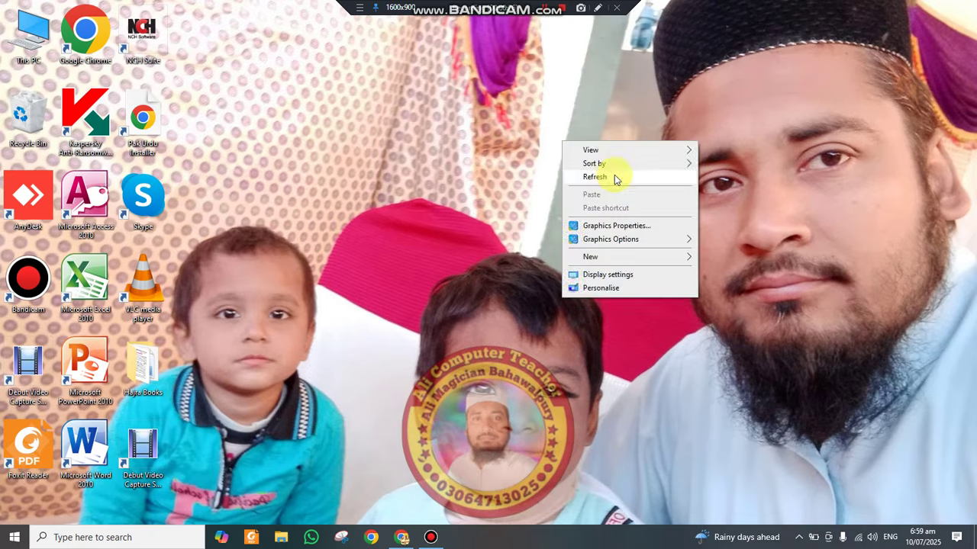
{"action": "left_click", "coordinate": [614, 175]}
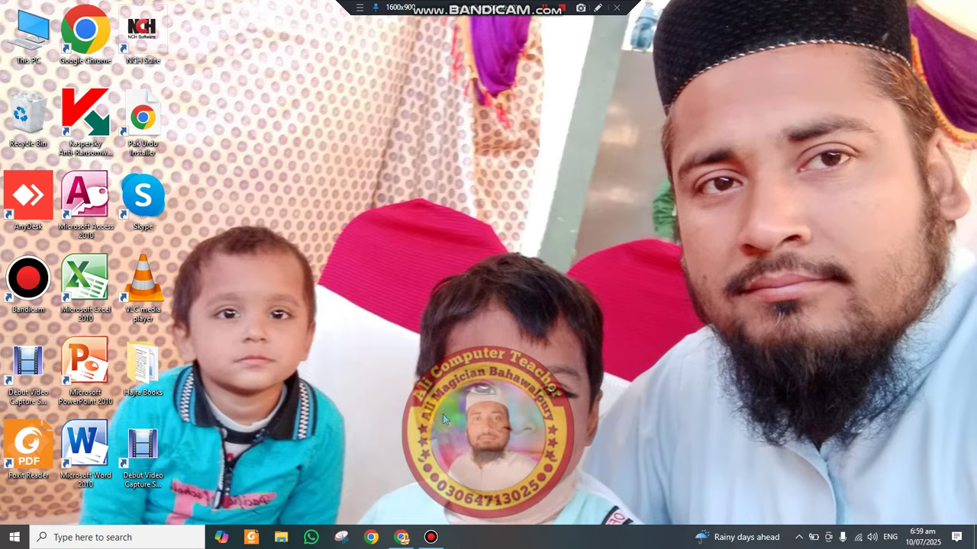
{"action": "right_click", "coordinate": [418, 269]}
{"action": "left_click", "coordinate": [466, 308]}
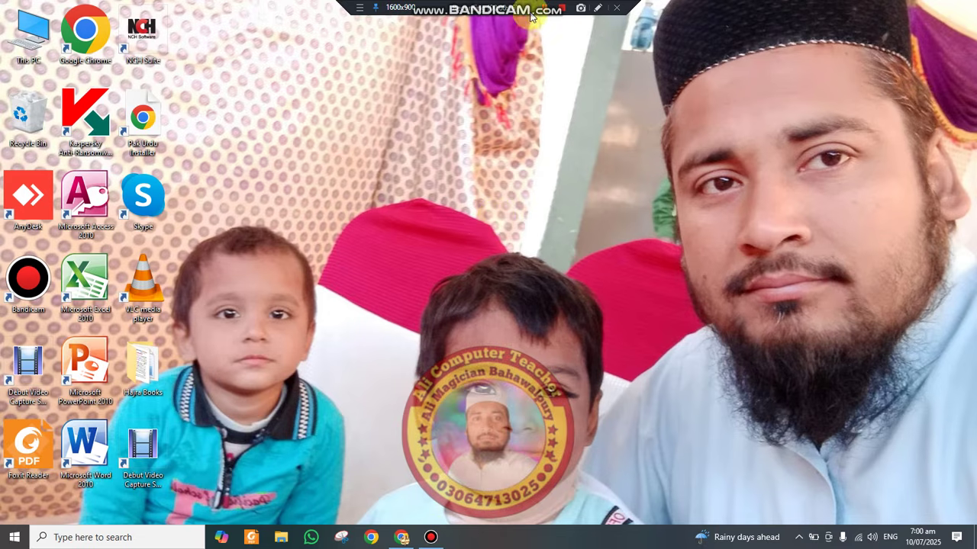
Step: Switch to Chrome and search Google for "pic in pic", choosing the suggestion "picture in picture youtube"
{"action": "left_click", "coordinate": [402, 538]}
{"action": "left_click", "coordinate": [545, 8]}
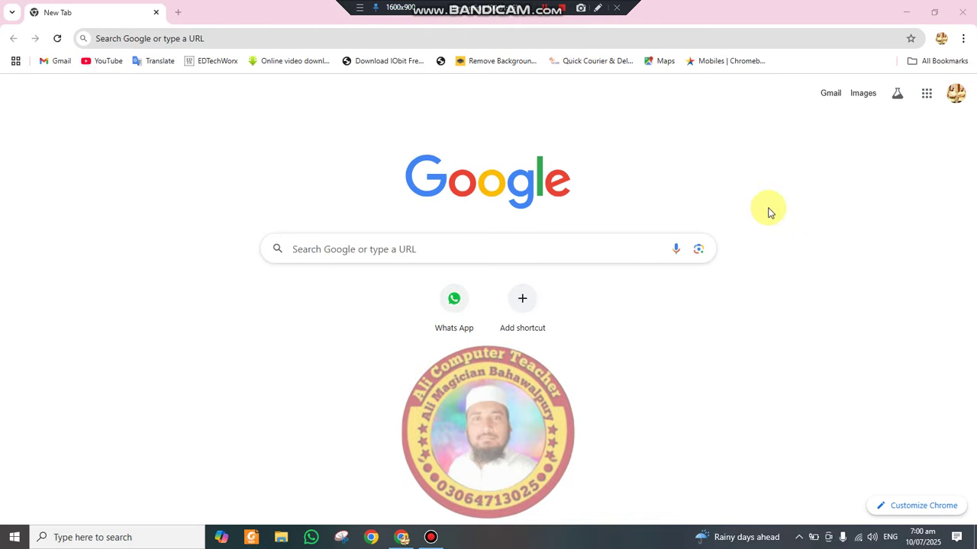
{"action": "left_click", "coordinate": [363, 249]}
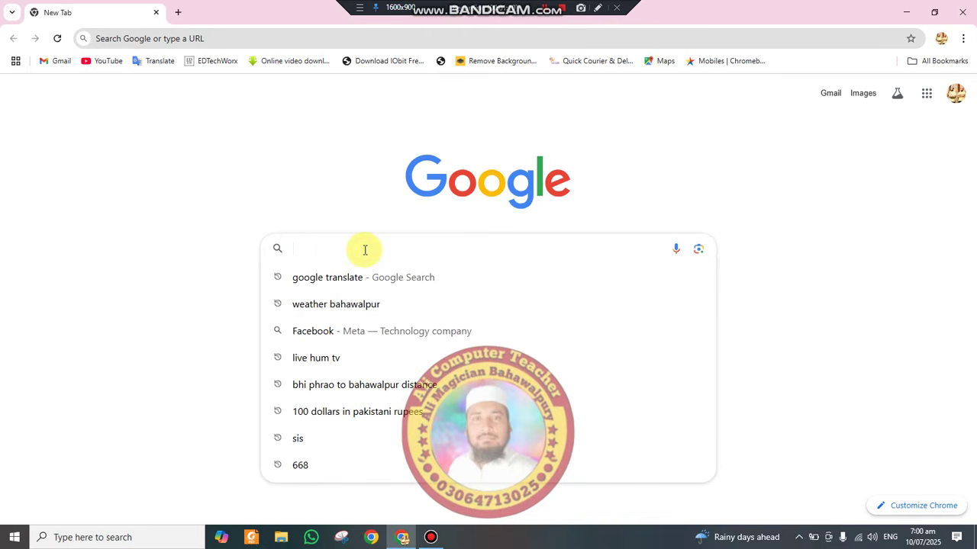
{"action": "type", "text": "pi"}
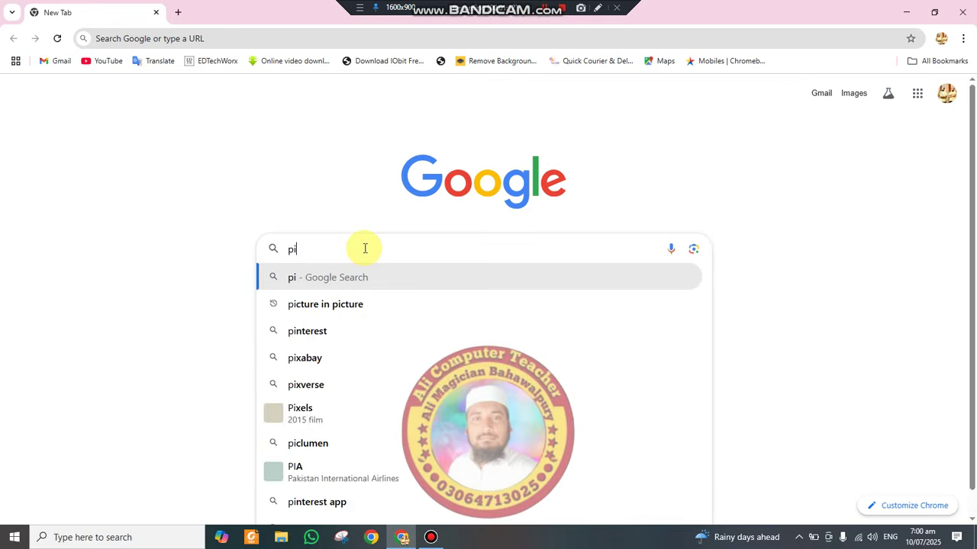
{"action": "type", "text": "c ib"}
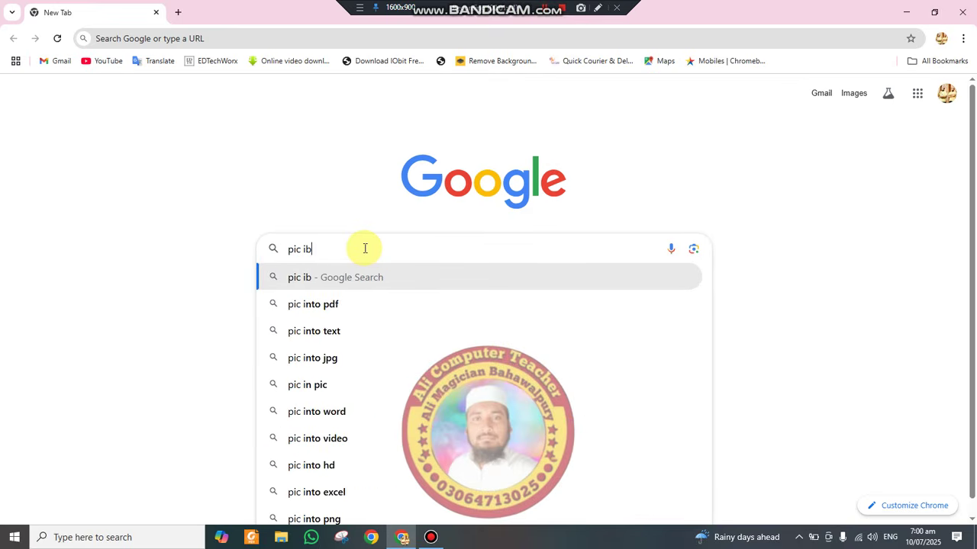
{"action": "key", "text": "BackSpace"}
{"action": "type", "text": "n"}
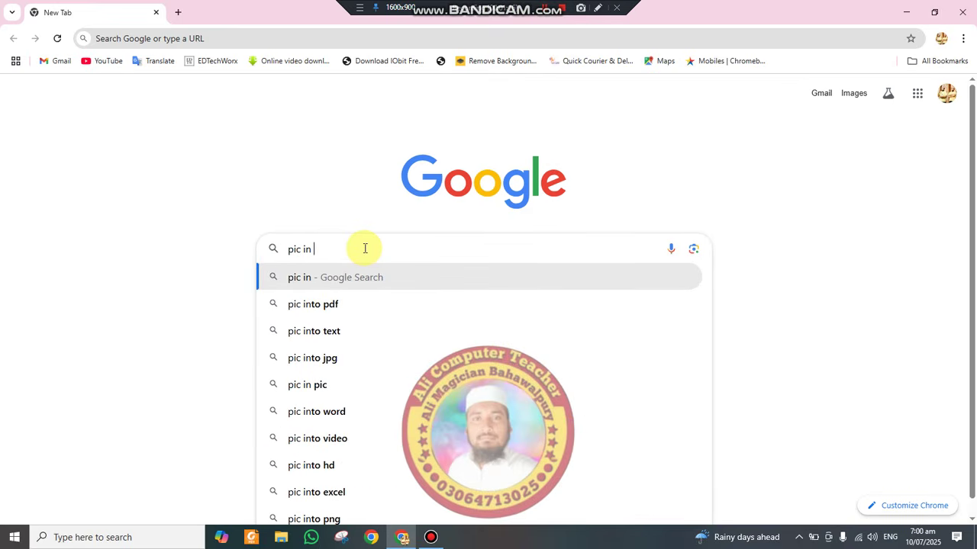
{"action": "type", "text": " pic"}
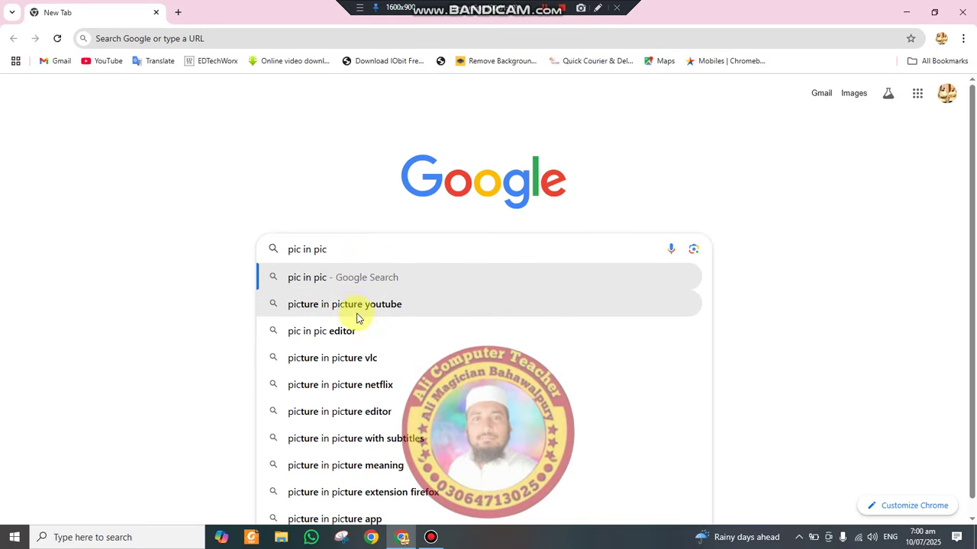
{"action": "left_click", "coordinate": [348, 305]}
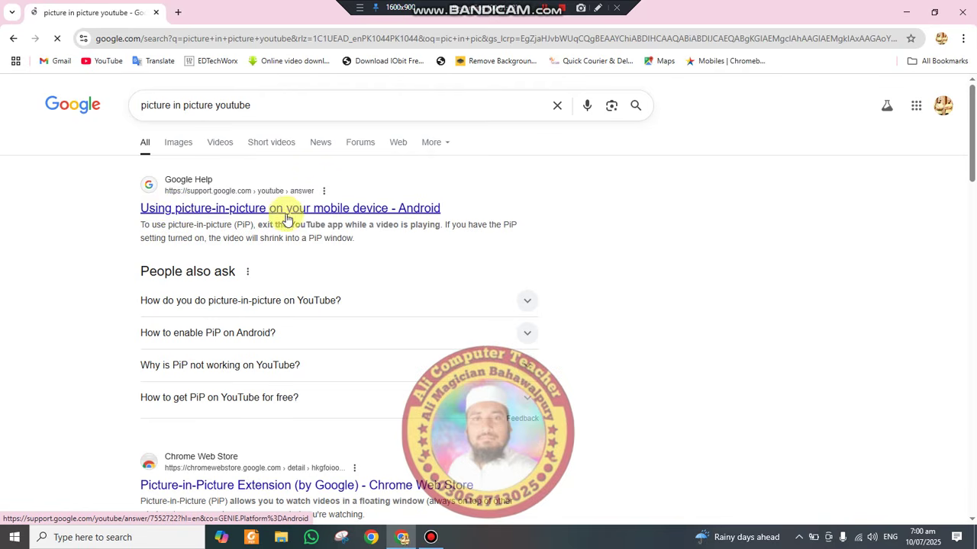
Step: Change the Google search to "picture in picture" and open the Picture-in-Picture Extension (by Google) result in the Chrome Web Store
{"action": "left_click", "coordinate": [265, 113]}
{"action": "key", "text": "BackSpace"}
{"action": "key", "text": "BackSpace"}
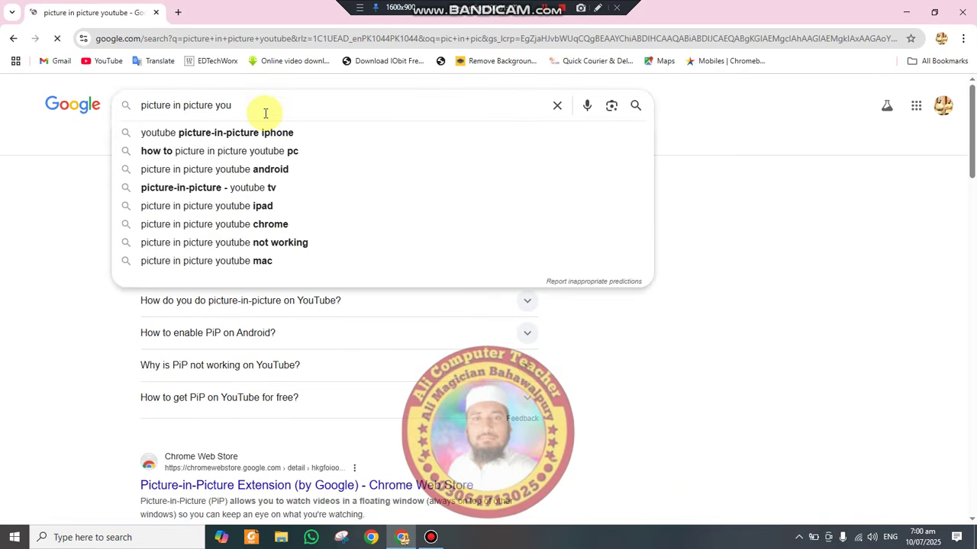
{"action": "key", "text": "BackSpace"}
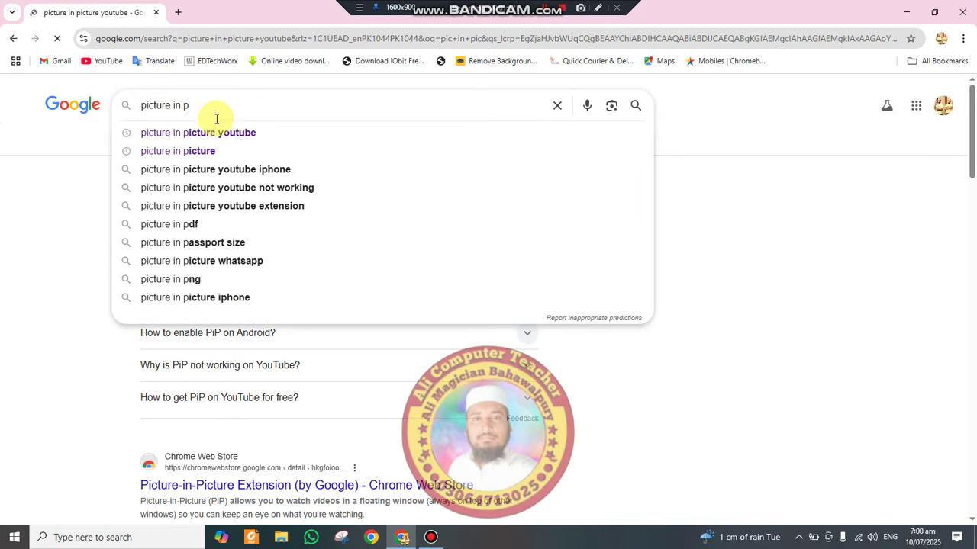
{"action": "left_click", "coordinate": [203, 156]}
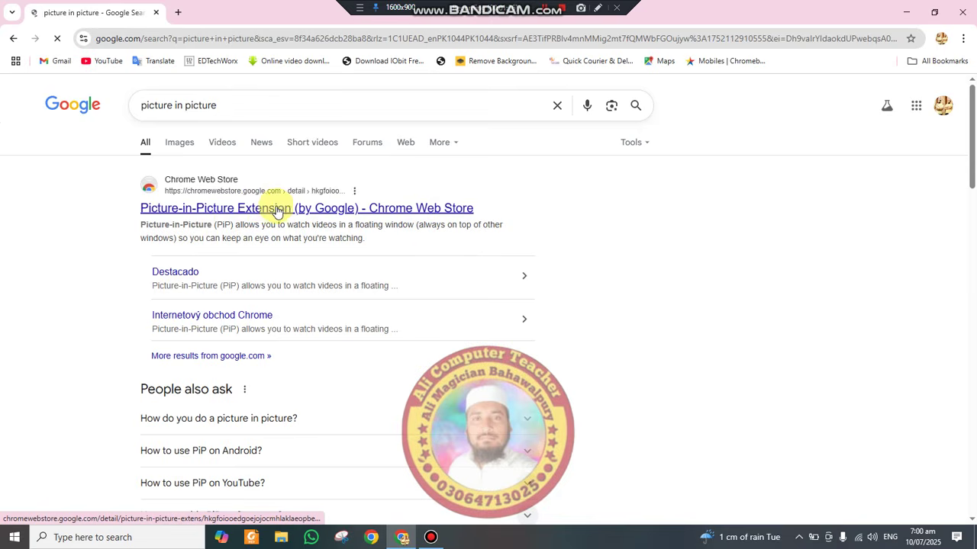
{"action": "left_click", "coordinate": [407, 213]}
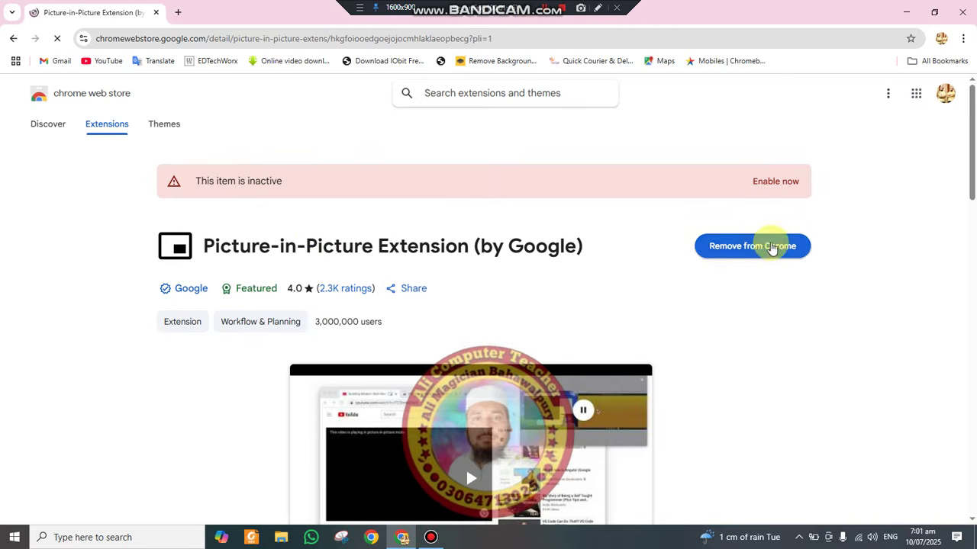
Step: Enable the inactive Picture-in-Picture Extension (by Google) and remove it from Chrome
{"action": "left_click", "coordinate": [794, 187]}
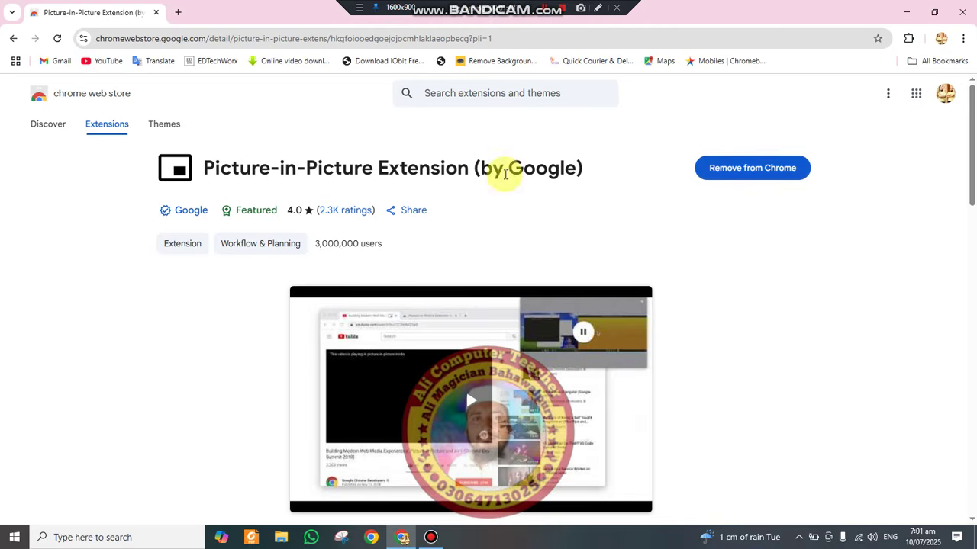
{"action": "left_click", "coordinate": [747, 168]}
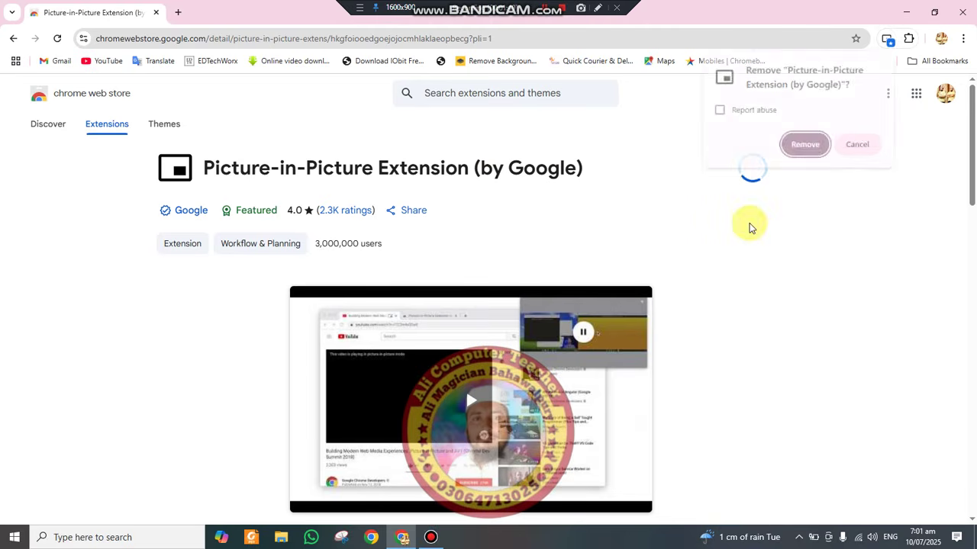
{"action": "left_click", "coordinate": [802, 145]}
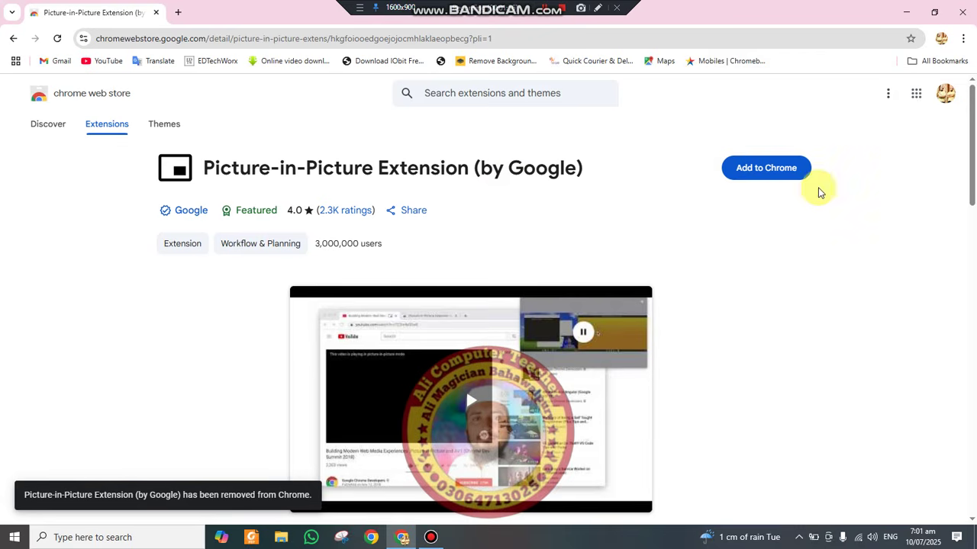
Step: Add the Picture-in-Picture Extension (by Google) to Chrome again and dismiss the installation notice
{"action": "left_click", "coordinate": [782, 170]}
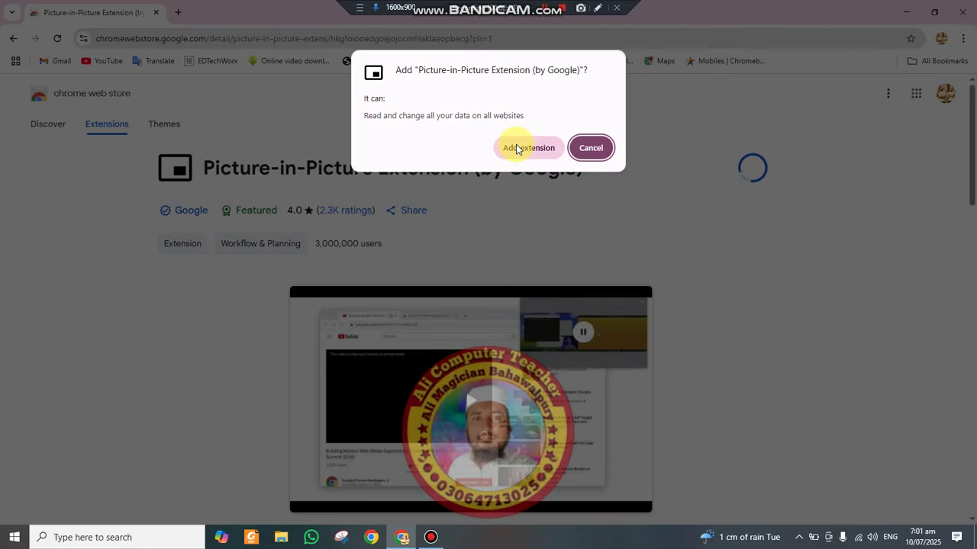
{"action": "left_click", "coordinate": [516, 148]}
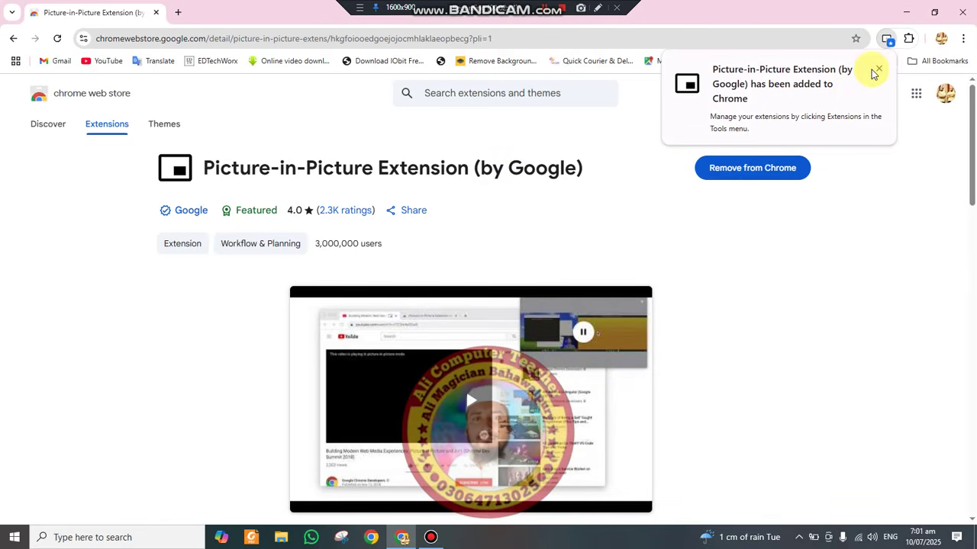
{"action": "left_click", "coordinate": [879, 69]}
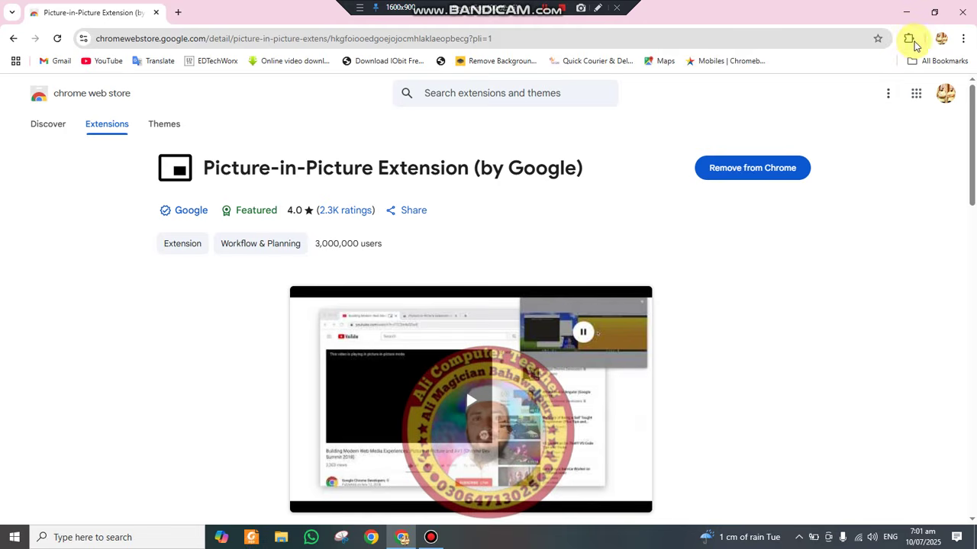
{"action": "left_click", "coordinate": [909, 42]}
{"action": "left_click", "coordinate": [908, 40]}
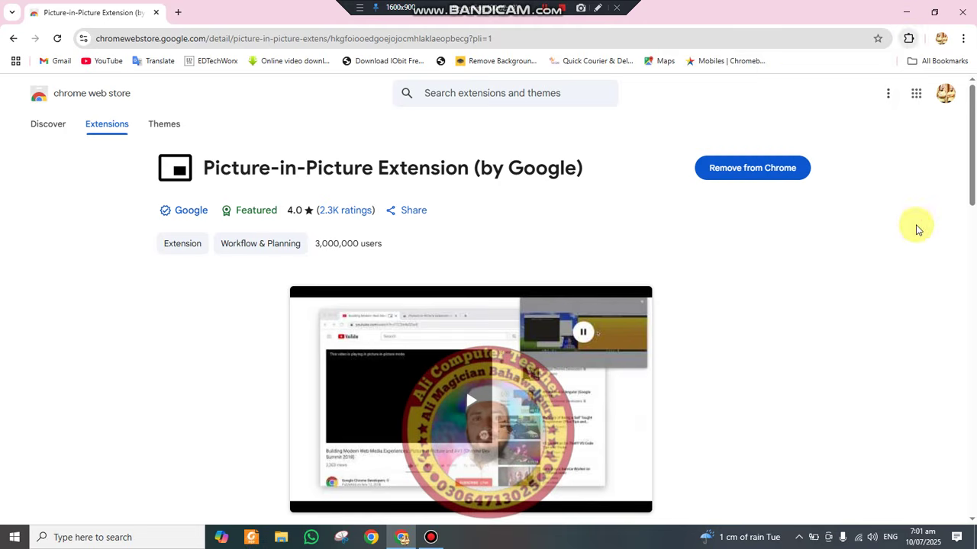
Step: Minimize Chrome, open Microsoft Word 2010 and fill the blank document with sample text using =rand()
{"action": "left_click", "coordinate": [905, 13]}
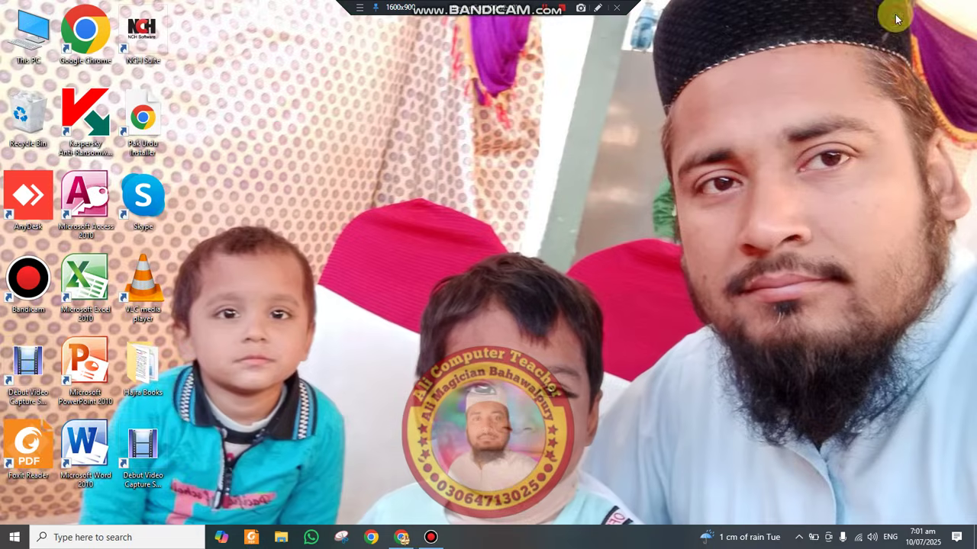
{"action": "left_click", "coordinate": [89, 477]}
{"action": "left_click", "coordinate": [89, 476]}
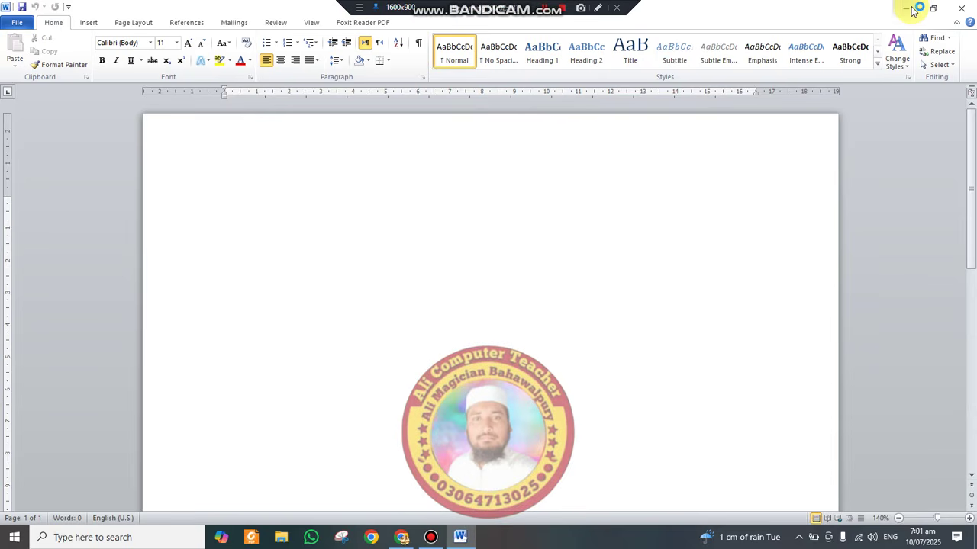
{"action": "type", "text": "=rand("}
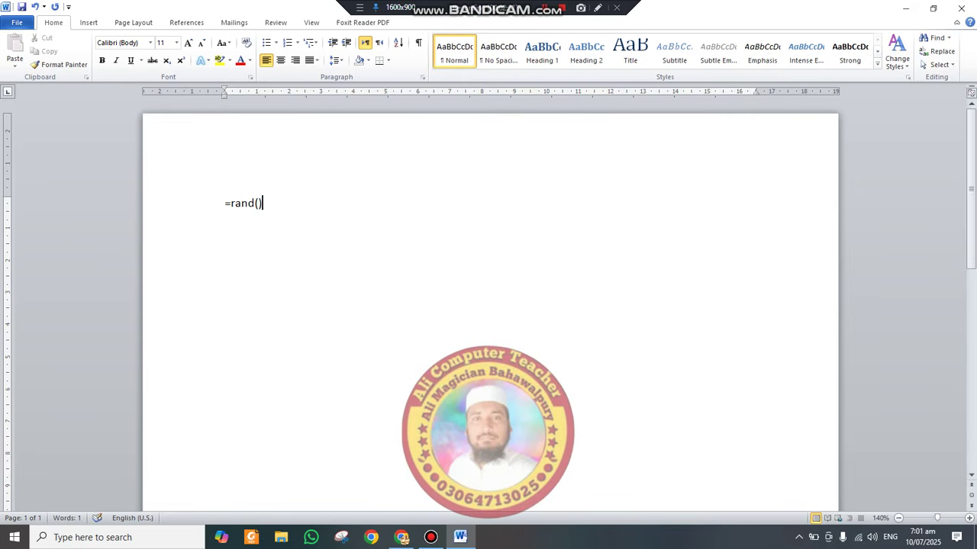
{"action": "key", "text": "Return"}
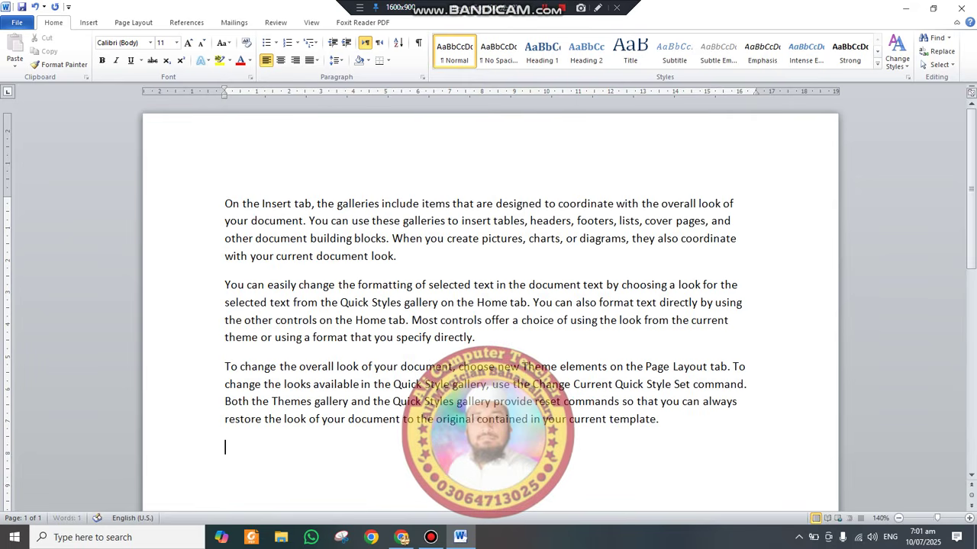
Step: Minimize Word, switch back to Chrome and open YouTube in a new tab
{"action": "left_click", "coordinate": [908, 8]}
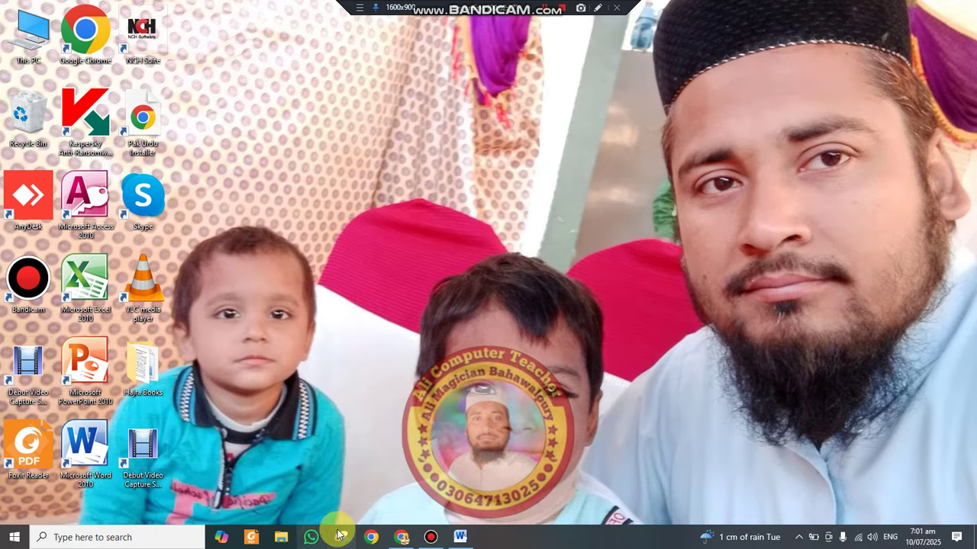
{"action": "left_click", "coordinate": [401, 537]}
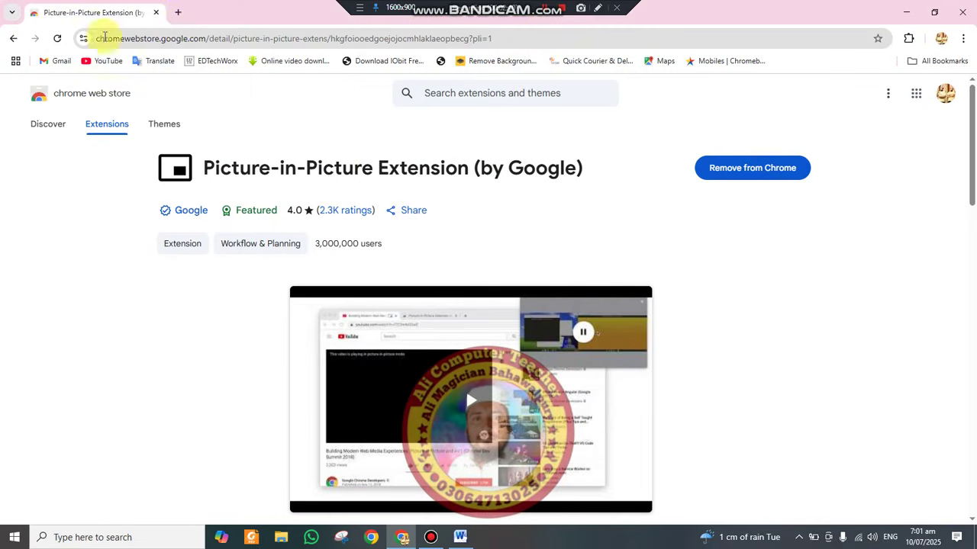
{"action": "left_click", "coordinate": [178, 12]}
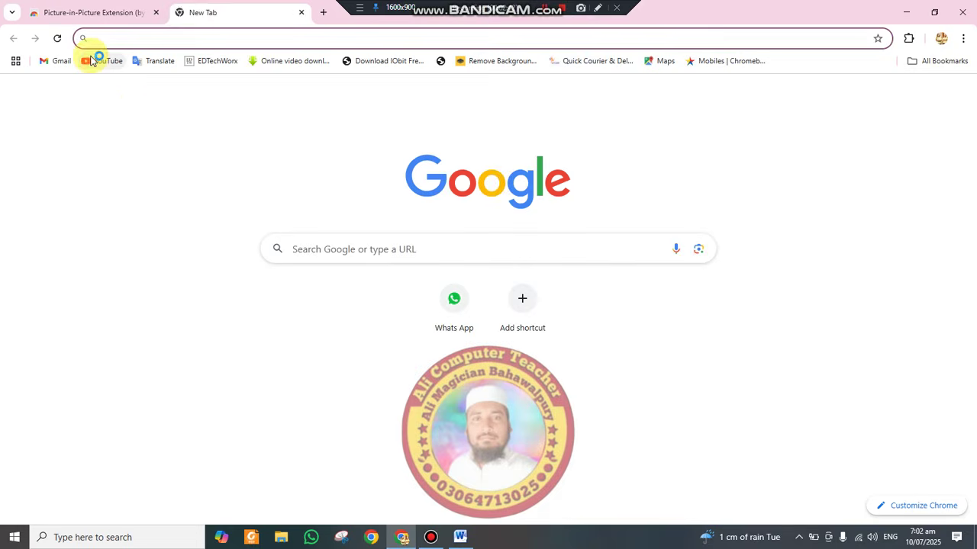
{"action": "left_click", "coordinate": [92, 62]}
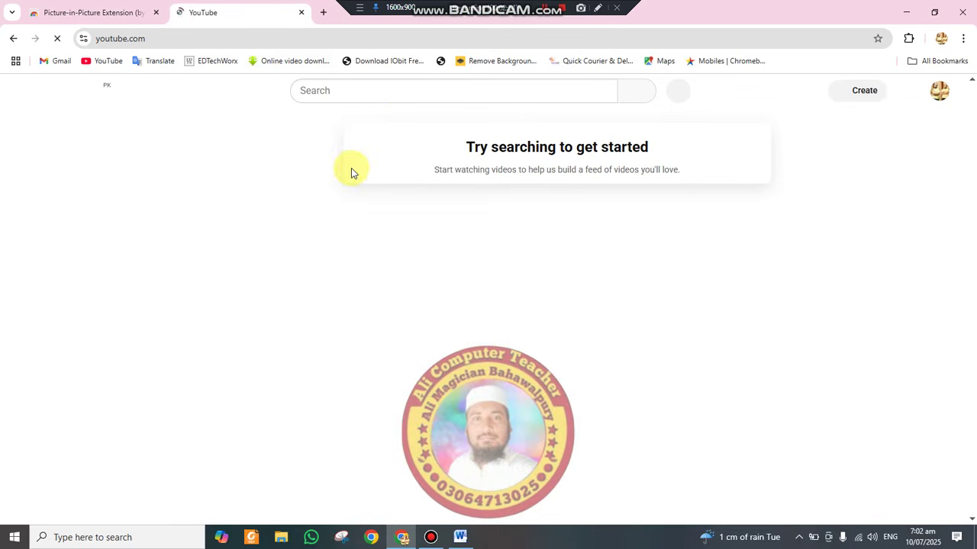
Step: Search YouTube for "tilawat quran best voice"
{"action": "left_click", "coordinate": [385, 91]}
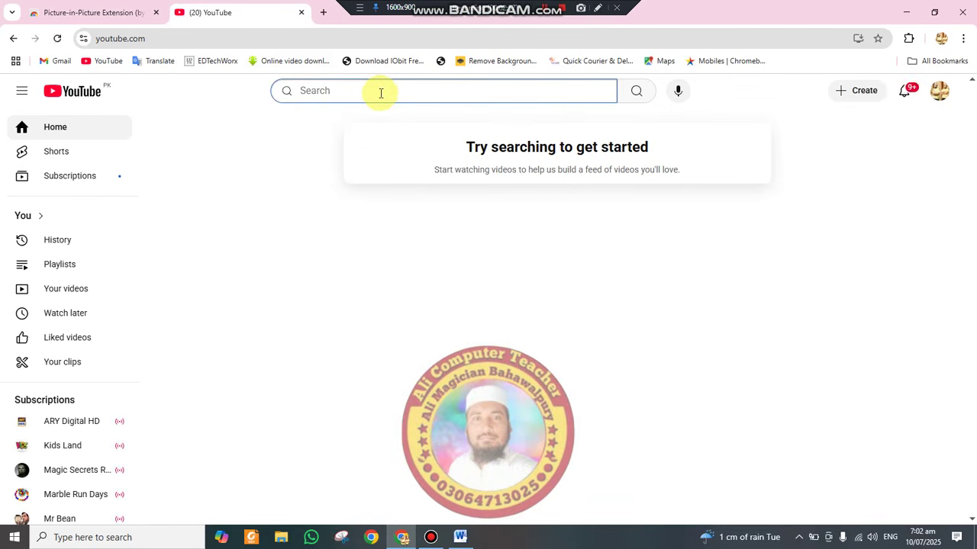
{"action": "type", "text": "te"}
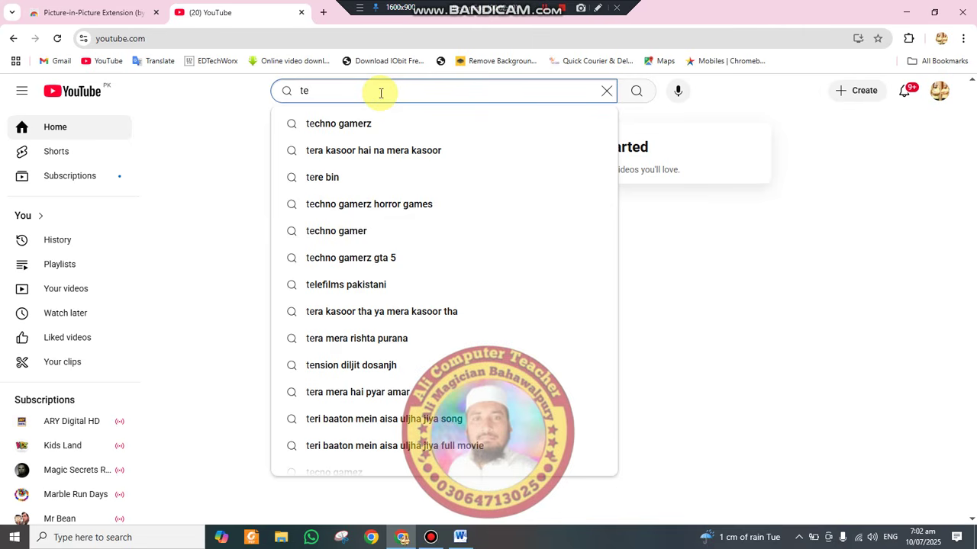
{"action": "type", "text": "lwat"}
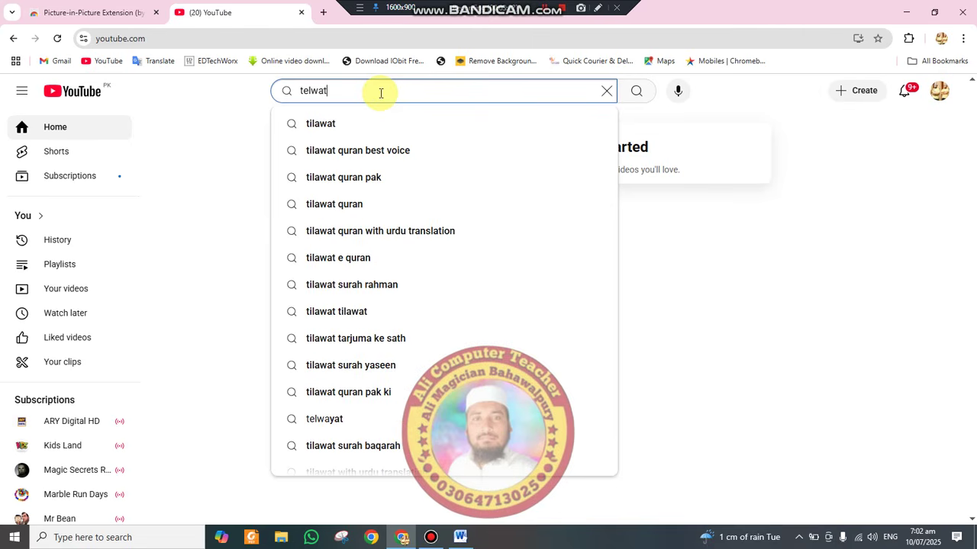
{"action": "left_click", "coordinate": [382, 149]}
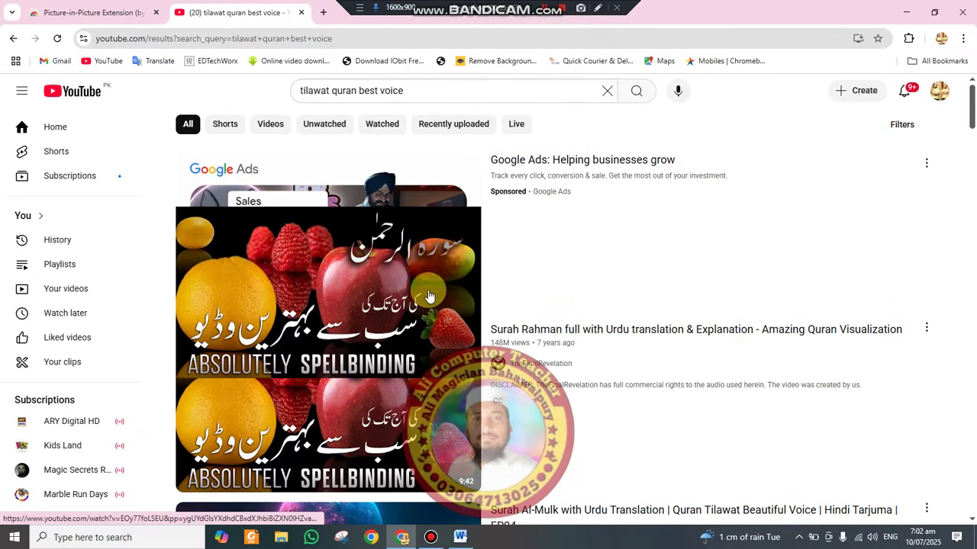
Step: Find the video "World's most beautiful recitation of Surah Ar-Rahman" by Zikrullah TV in the results and play it
{"action": "mouse_move", "coordinate": [393, 368]}
{"action": "scroll", "coordinate": [393, 368], "scroll_direction": "down", "scroll_amount": 10}
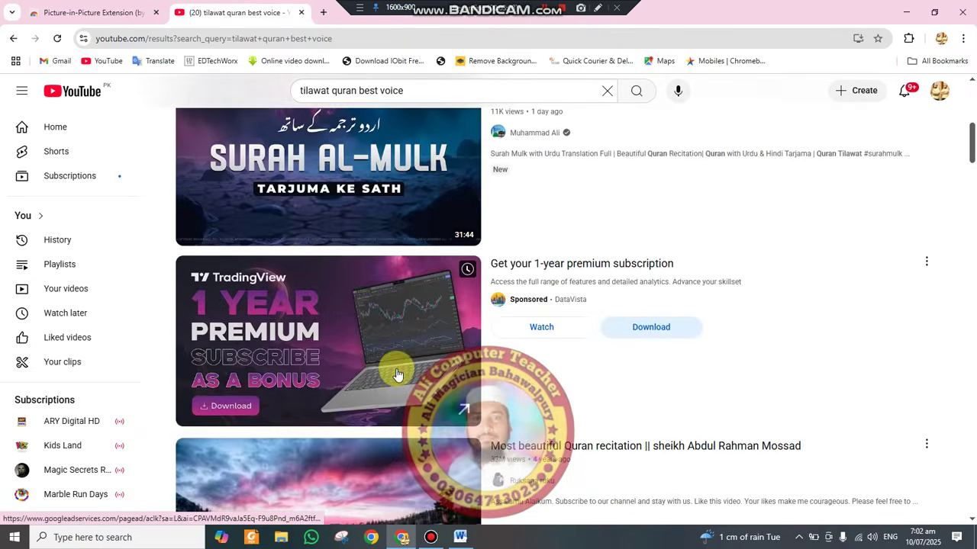
{"action": "scroll", "coordinate": [396, 373], "scroll_direction": "down", "scroll_amount": 3}
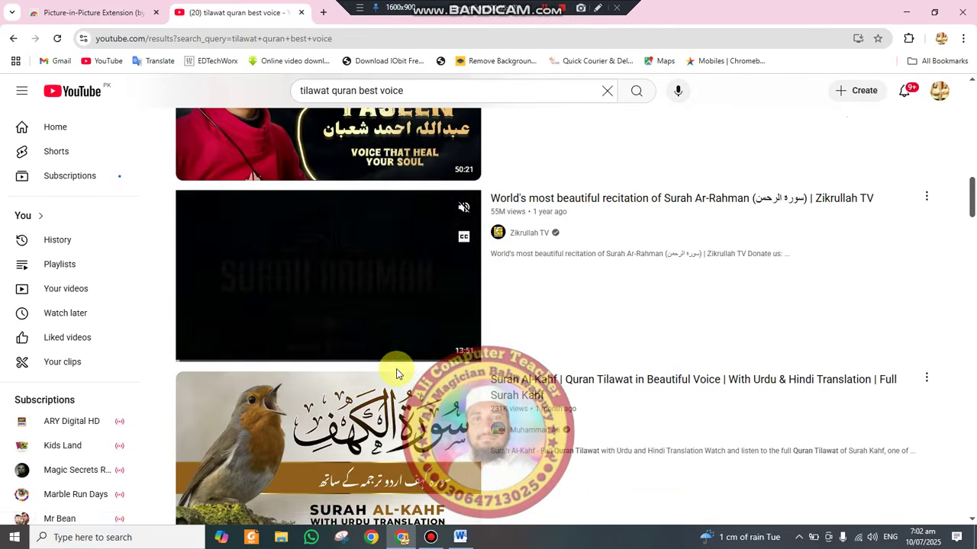
{"action": "scroll", "coordinate": [398, 372], "scroll_direction": "up", "scroll_amount": 3}
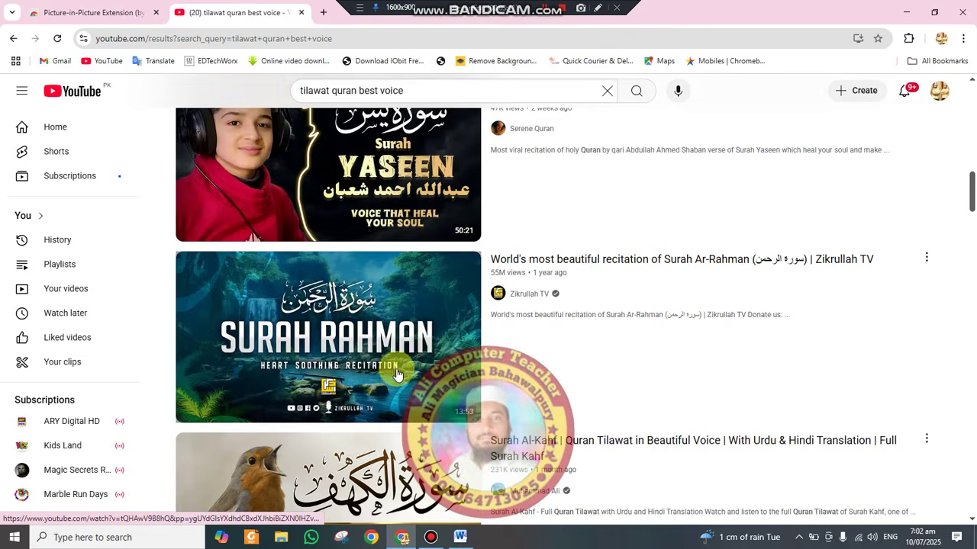
{"action": "left_click", "coordinate": [399, 370]}
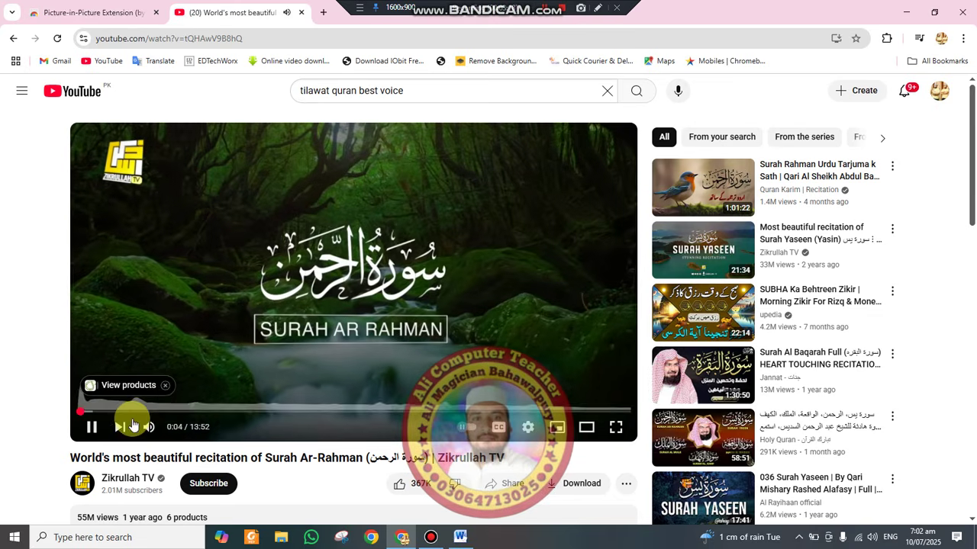
Step: Put the playing video into a floating window with the Picture-in-Picture Extension and minimize Chrome
{"action": "left_click", "coordinate": [888, 39]}
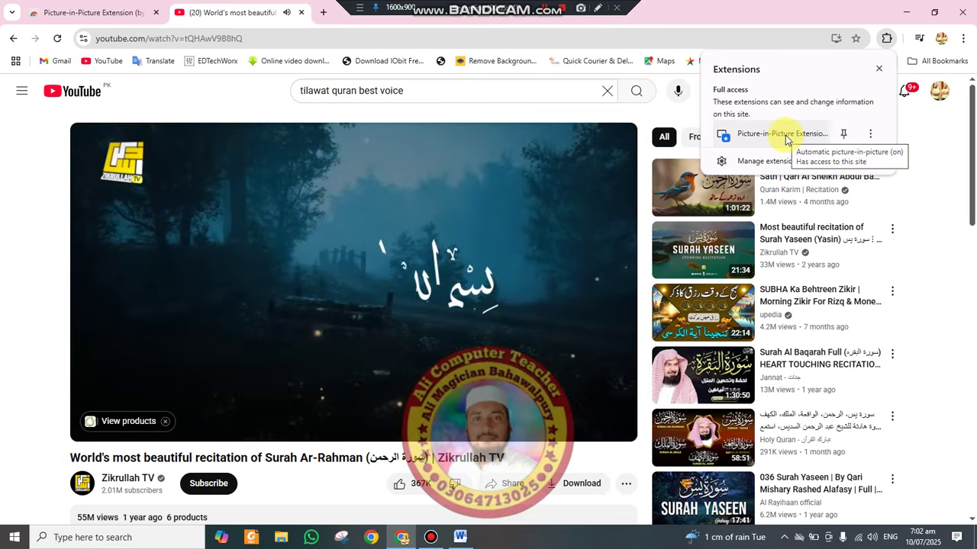
{"action": "left_click", "coordinate": [783, 134]}
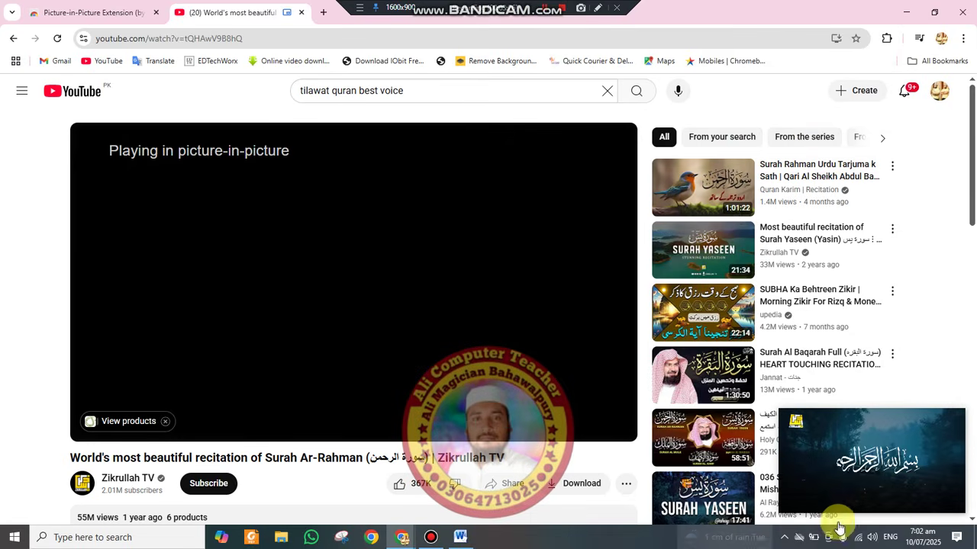
{"action": "mouse_move", "coordinate": [815, 480]}
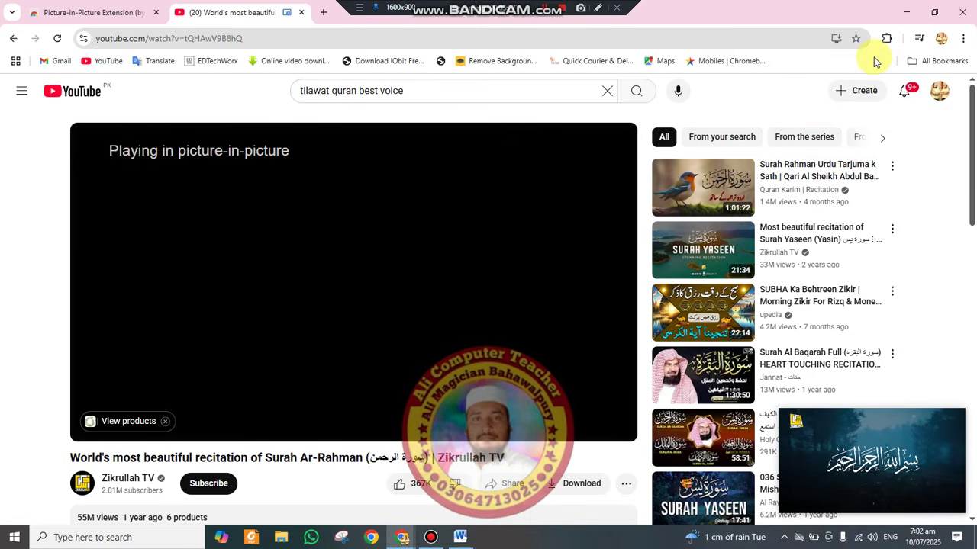
{"action": "left_click", "coordinate": [906, 13]}
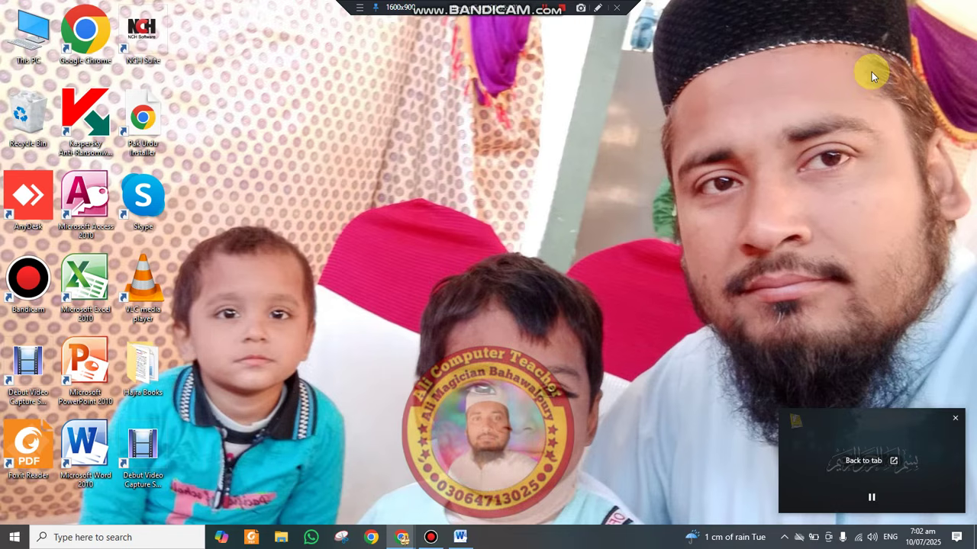
Step: Refresh the desktop, and open and close This PC while the video plays in its floating window
{"action": "right_click", "coordinate": [365, 192]}
{"action": "left_click", "coordinate": [399, 229]}
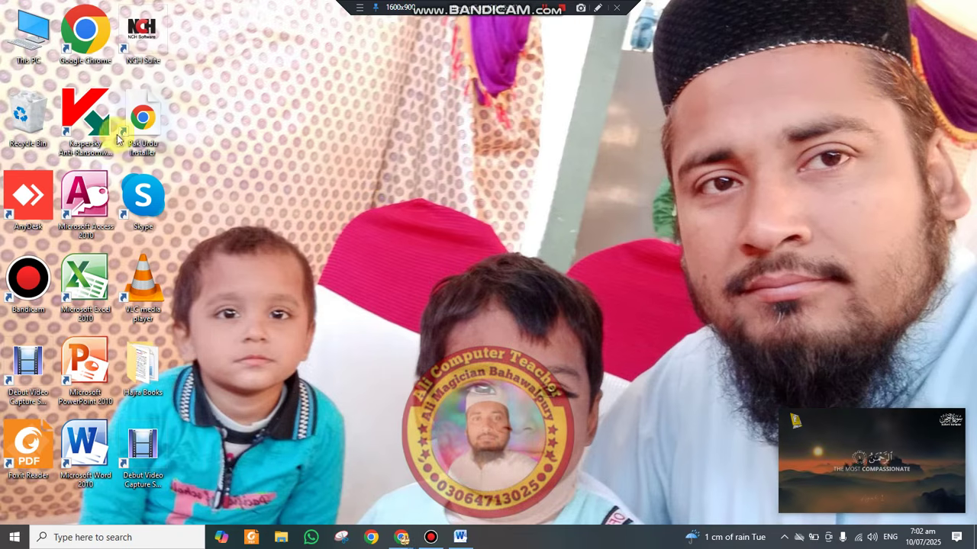
{"action": "double_click", "coordinate": [28, 34]}
{"action": "left_click", "coordinate": [963, 6]}
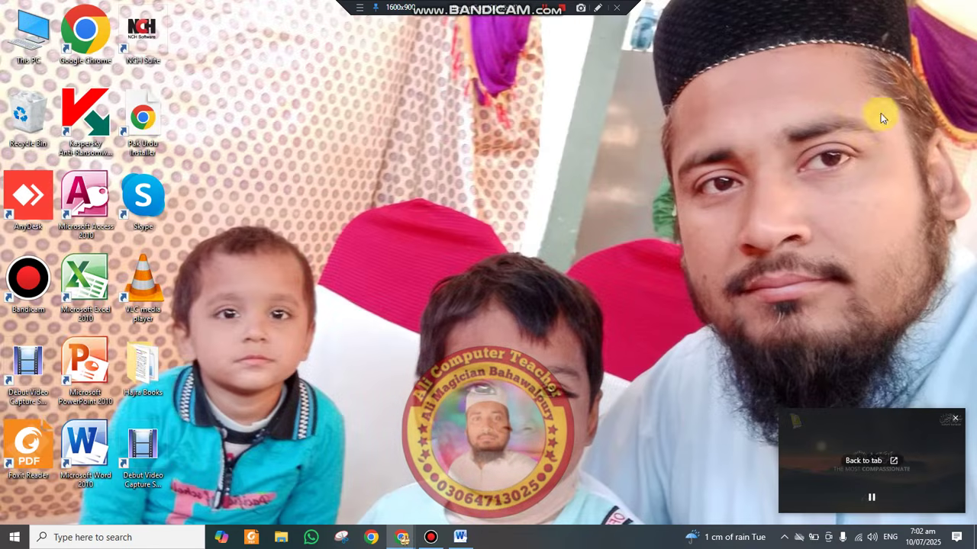
Step: Switch to the Word document, enlarge the floating video slightly and move it over the page's upper-right corner
{"action": "left_click", "coordinate": [460, 537]}
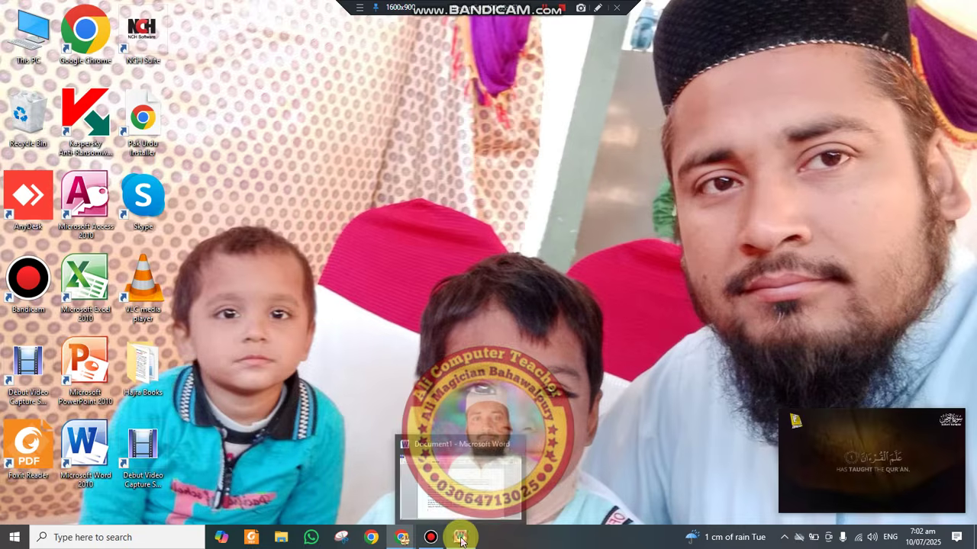
{"action": "mouse_move", "coordinate": [802, 421]}
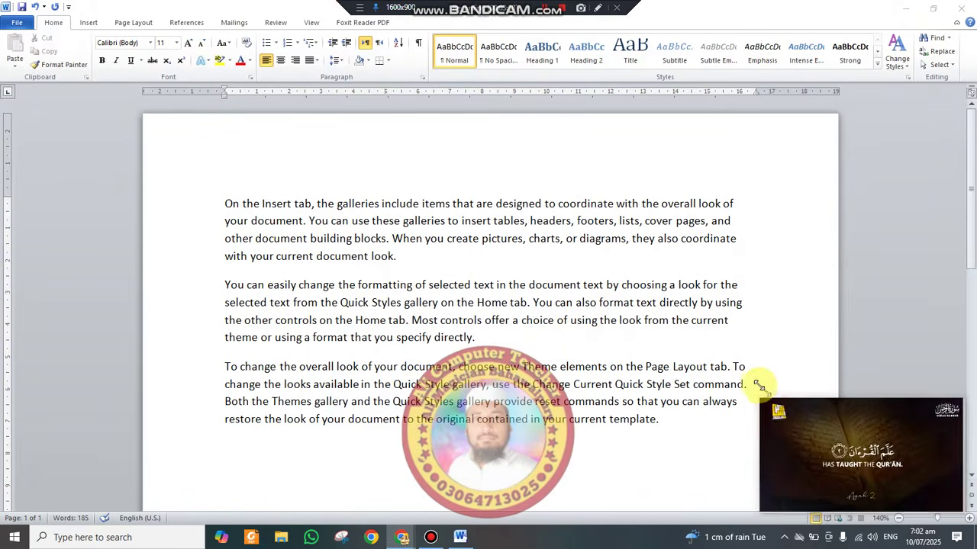
{"action": "left_click_drag", "start_coordinate": [799, 408], "coordinate": [831, 100]}
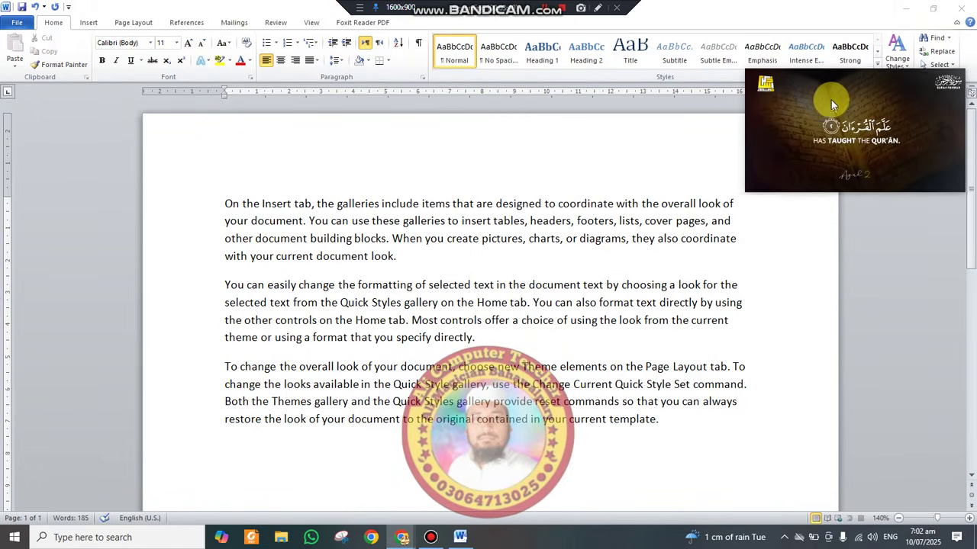
Step: Select all three paragraphs of the sample text and justify them
{"action": "left_click_drag", "start_coordinate": [580, 427], "coordinate": [584, 427]}
{"action": "left_click_drag", "start_coordinate": [684, 426], "coordinate": [171, 185]}
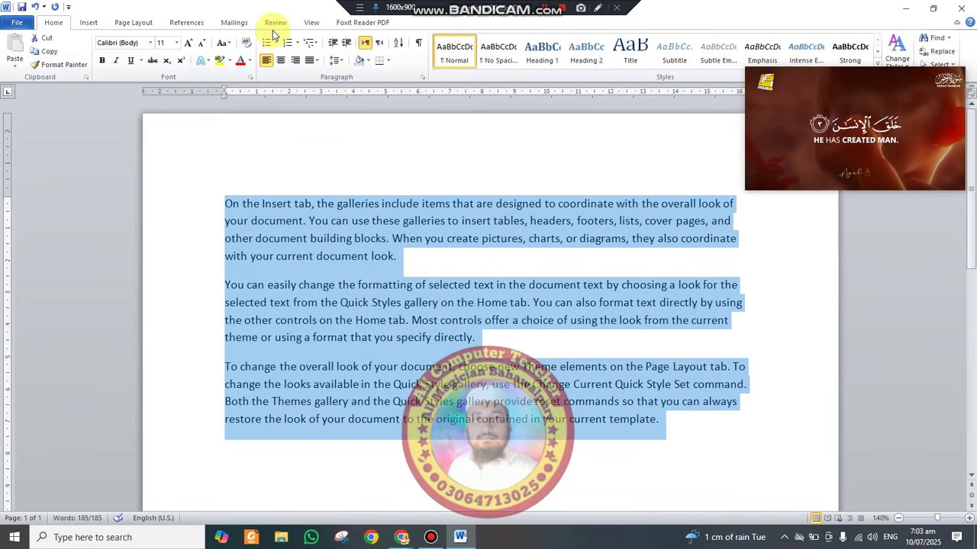
{"action": "left_click", "coordinate": [308, 61]}
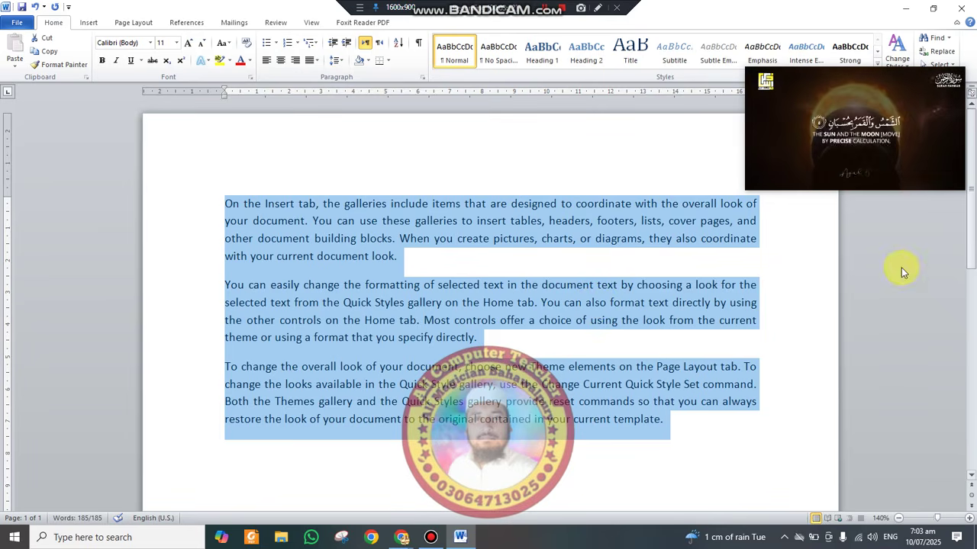
Step: Enlarge the floating video window, deselect the document text and move the video down beside the first two paragraphs
{"action": "mouse_move", "coordinate": [779, 101]}
{"action": "left_click_drag", "start_coordinate": [750, 67], "coordinate": [692, 4]}
{"action": "mouse_move", "coordinate": [792, 89]}
{"action": "left_mouse_down"}
{"action": "mouse_move", "coordinate": [793, 67]}
{"action": "mouse_move", "coordinate": [767, 55]}
{"action": "mouse_move", "coordinate": [855, 397]}
{"action": "mouse_move", "coordinate": [264, 481]}
{"action": "mouse_move", "coordinate": [62, 436]}
{"action": "mouse_move", "coordinate": [93, 203]}
{"action": "mouse_move", "coordinate": [145, 130]}
{"action": "mouse_move", "coordinate": [682, 174]}
{"action": "mouse_move", "coordinate": [731, 77]}
{"action": "mouse_move", "coordinate": [763, 67]}
{"action": "mouse_move", "coordinate": [791, 84]}
{"action": "left_mouse_up"}
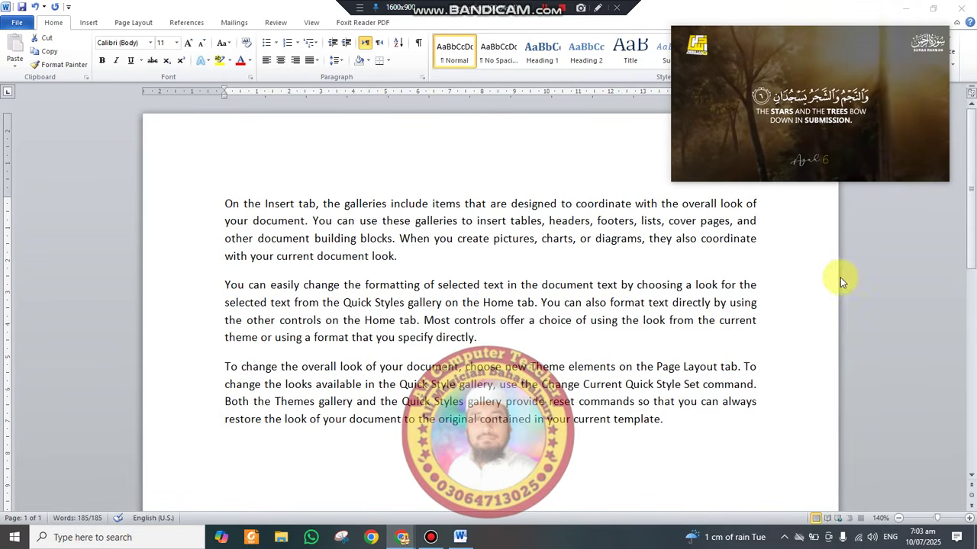
{"action": "key", "text": "ctrl+a"}
{"action": "left_click", "coordinate": [811, 368]}
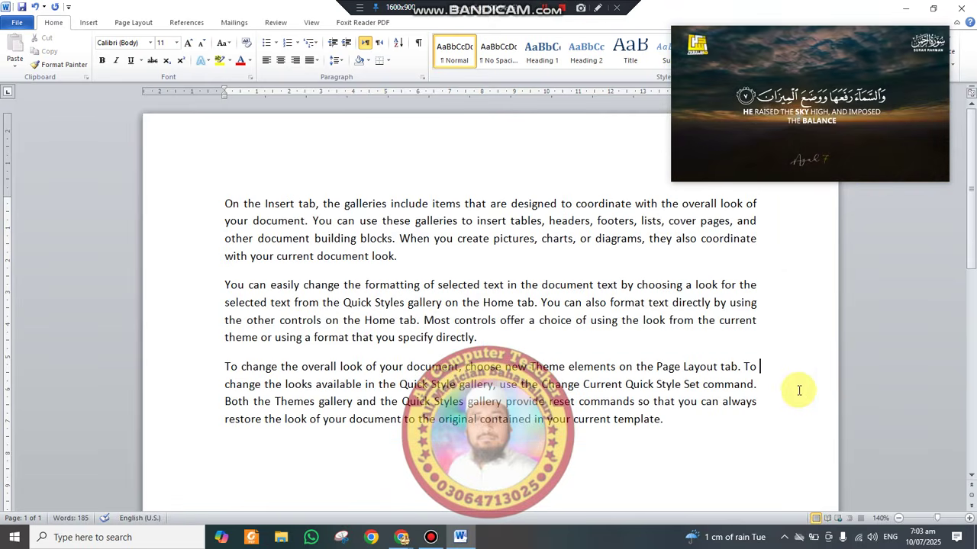
{"action": "mouse_move", "coordinate": [877, 87]}
{"action": "left_click_drag", "start_coordinate": [861, 71], "coordinate": [856, 173]}
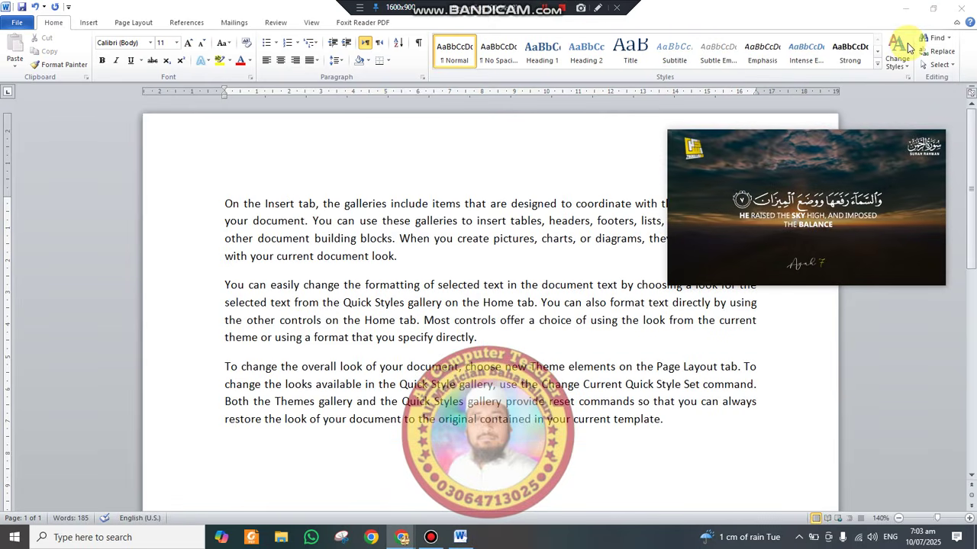
Step: Close the floating video window and close the Word document without saving it
{"action": "mouse_move", "coordinate": [918, 155]}
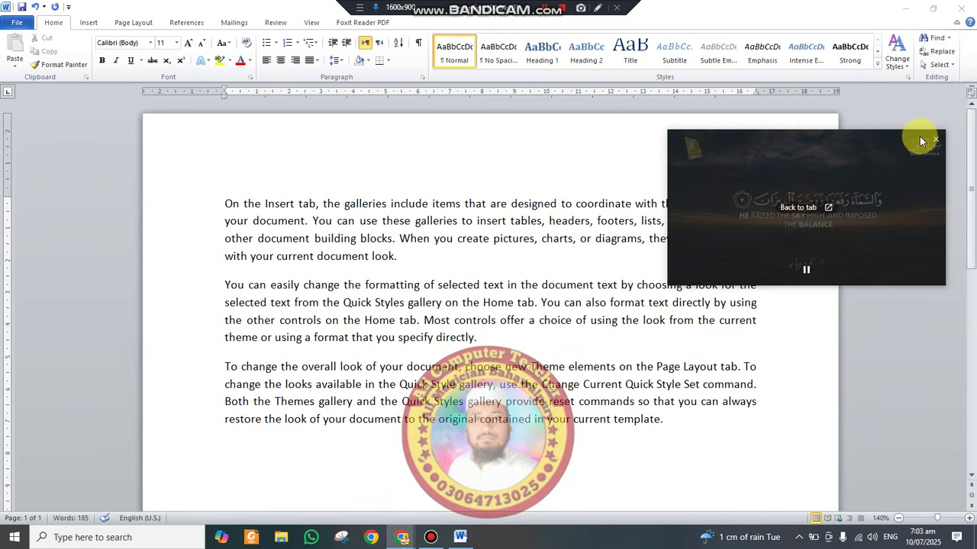
{"action": "left_click", "coordinate": [936, 141]}
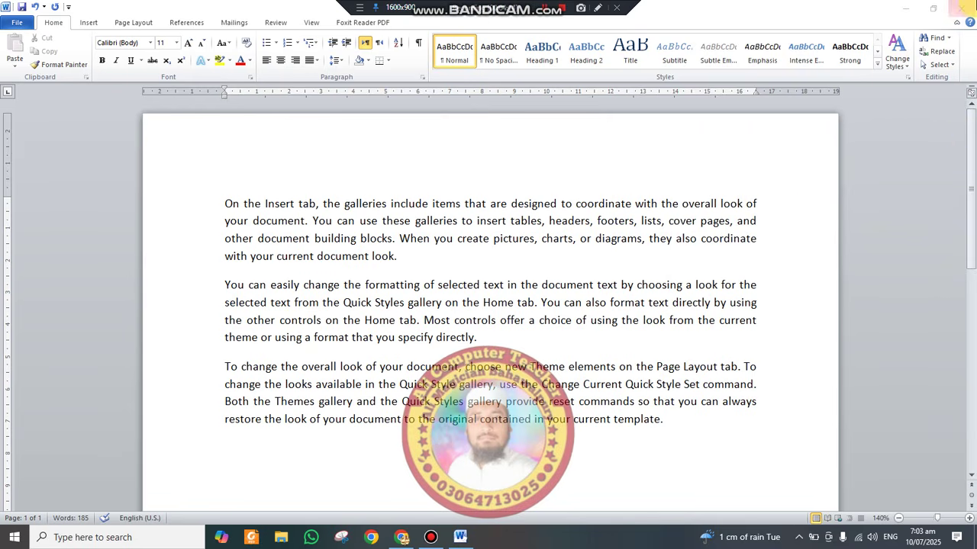
{"action": "left_click", "coordinate": [959, 10]}
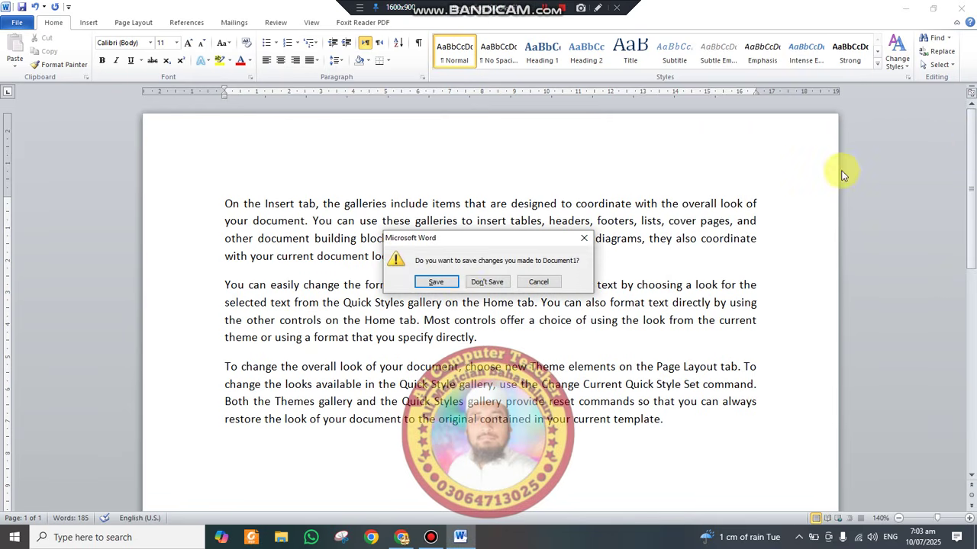
{"action": "left_click", "coordinate": [487, 284]}
Step: Refresh the desktop and switch back to the YouTube video in Chrome
{"action": "right_click", "coordinate": [480, 236]}
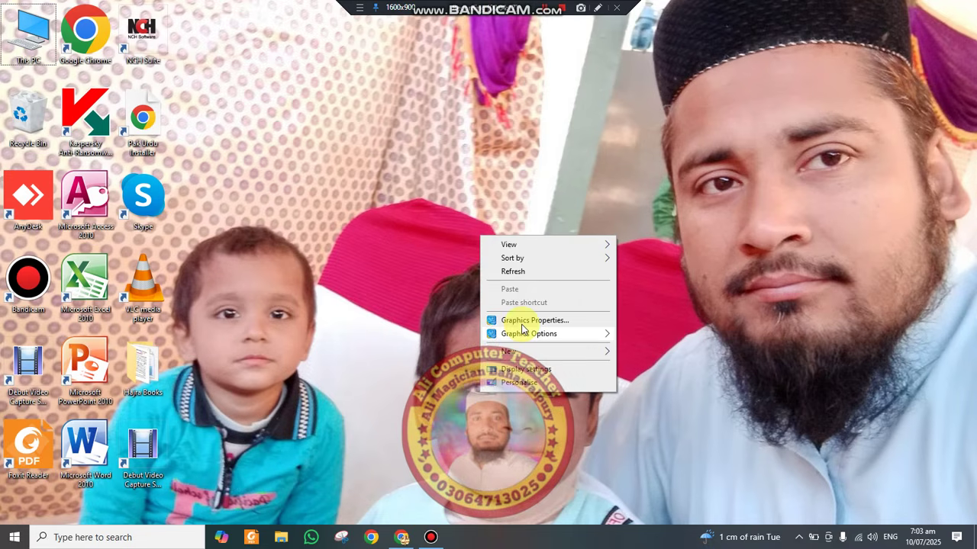
{"action": "left_click", "coordinate": [526, 273]}
{"action": "left_click", "coordinate": [402, 538]}
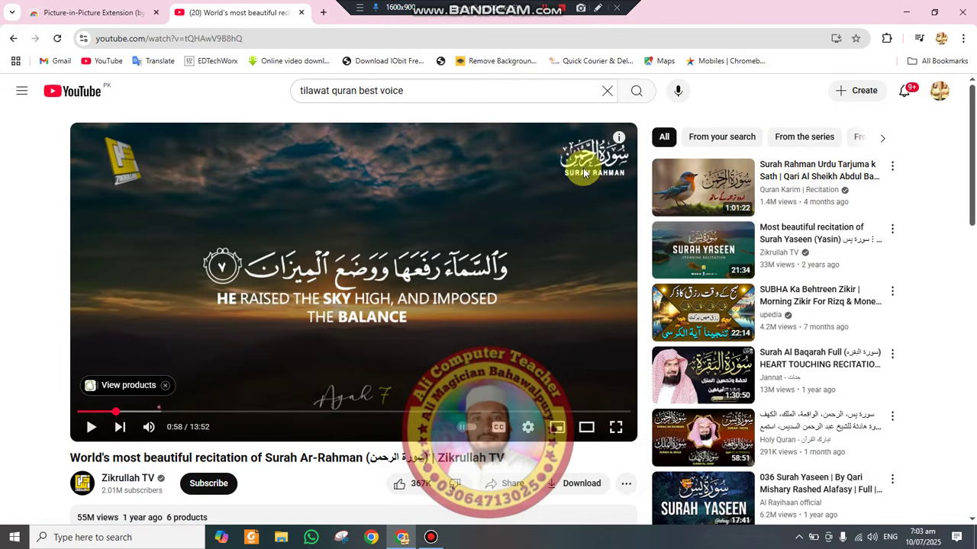
Step: Search YouTube for "ali computer teacher" and open the Ali Computer Teacher channel
{"action": "left_click", "coordinate": [447, 94]}
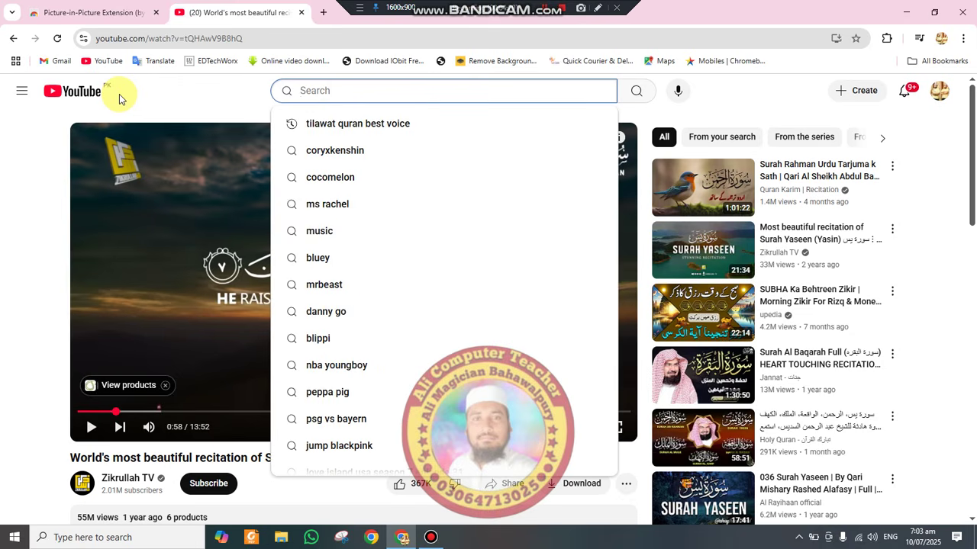
{"action": "type", "text": "SAli"}
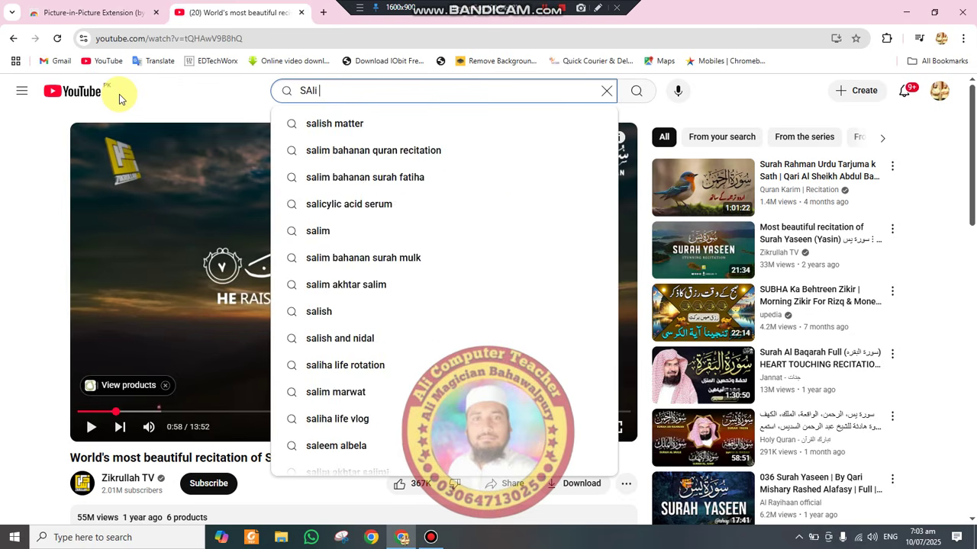
{"action": "key", "text": "BackSpace"}
{"action": "key", "text": "BackSpace"}
{"action": "key", "text": "BackSpace"}
{"action": "key", "text": "BackSpace"}
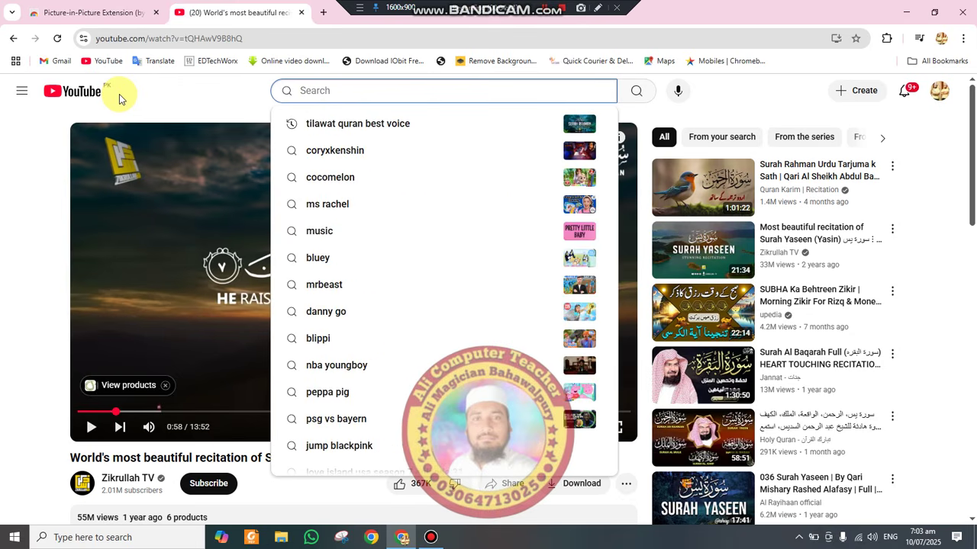
{"action": "type", "text": "Al"}
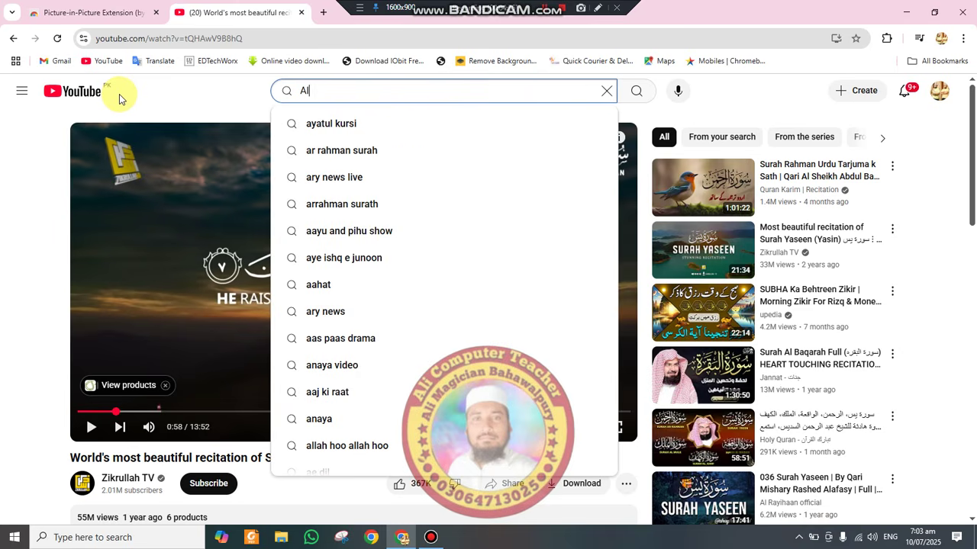
{"action": "type", "text": "i "}
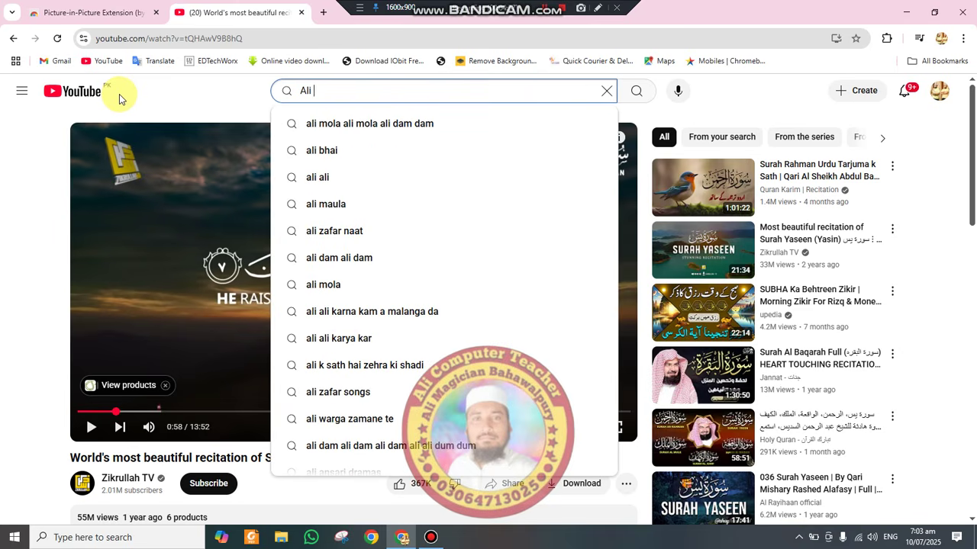
{"action": "type", "text": "com"}
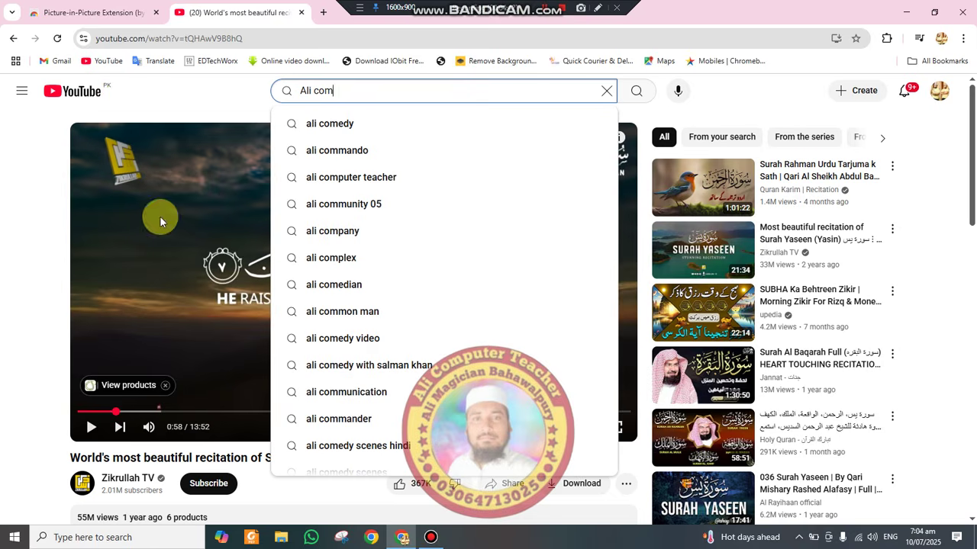
{"action": "left_click", "coordinate": [367, 180]}
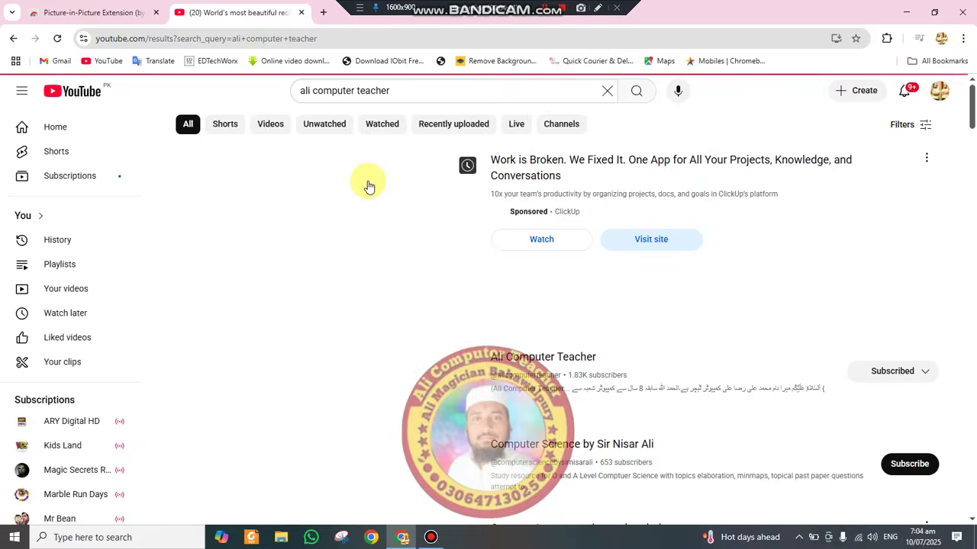
{"action": "left_click", "coordinate": [532, 358]}
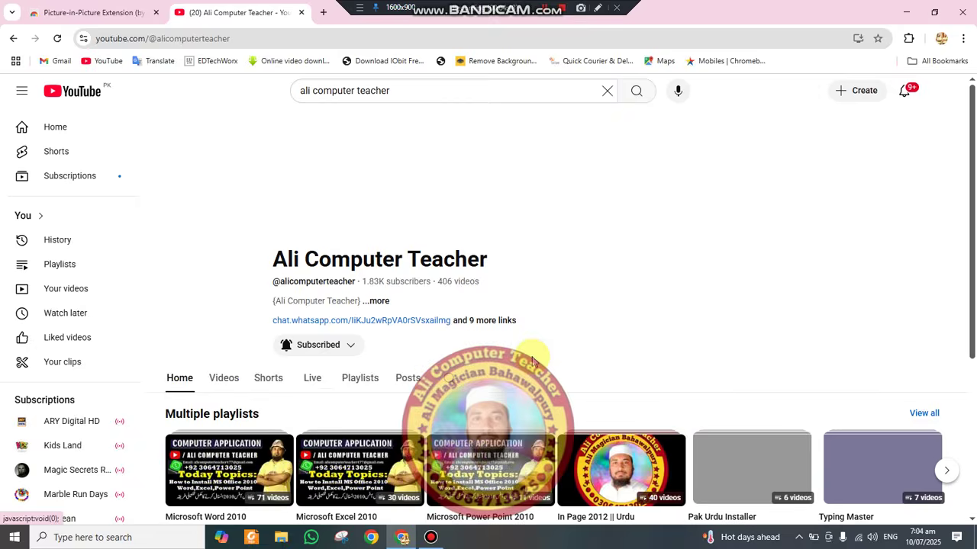
Step: Look through the channel's home page and the complete list under Multiple playlists, and close that list
{"action": "scroll", "coordinate": [183, 434], "scroll_direction": "down", "scroll_amount": 2}
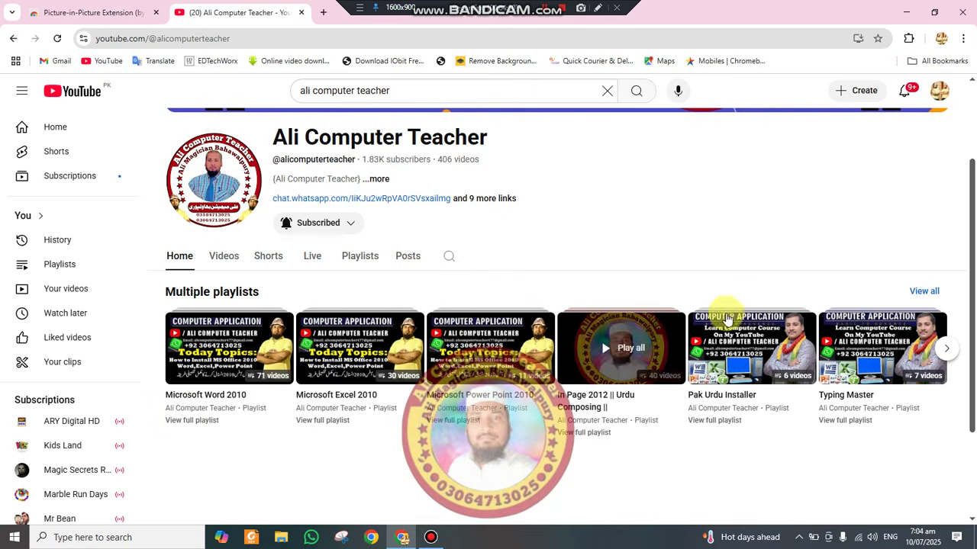
{"action": "scroll", "coordinate": [802, 392], "scroll_direction": "down", "scroll_amount": 2}
{"action": "scroll", "coordinate": [933, 331], "scroll_direction": "up", "scroll_amount": 3}
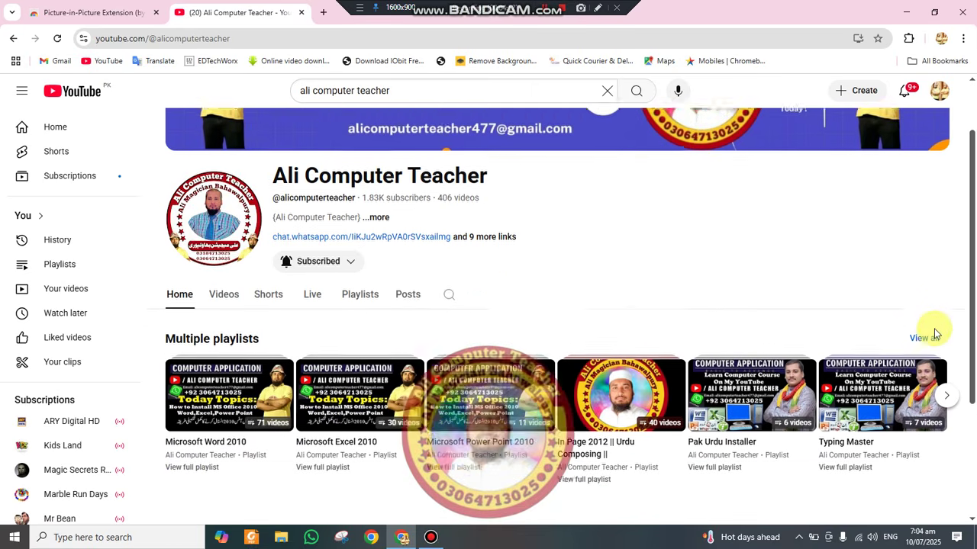
{"action": "left_click", "coordinate": [924, 404]}
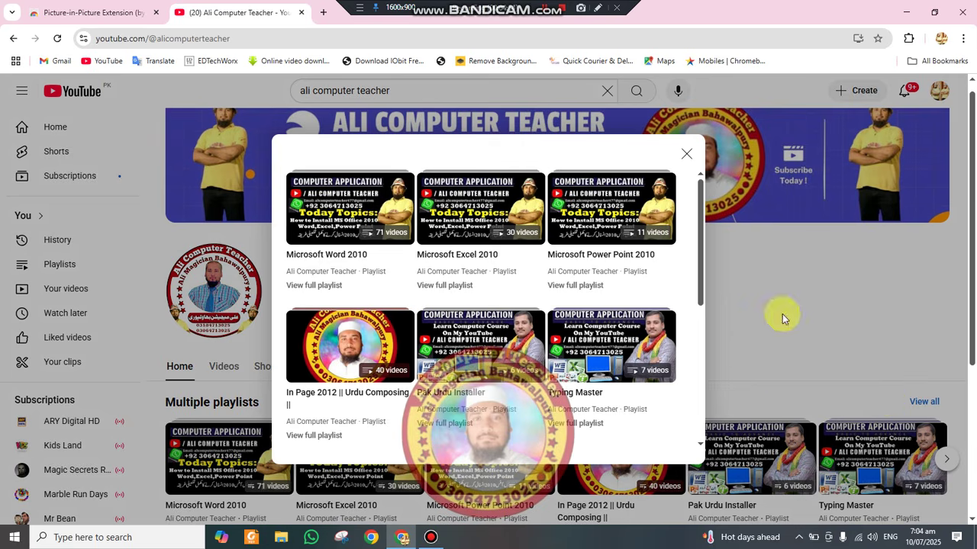
{"action": "scroll", "coordinate": [615, 286], "scroll_direction": "down", "scroll_amount": 5}
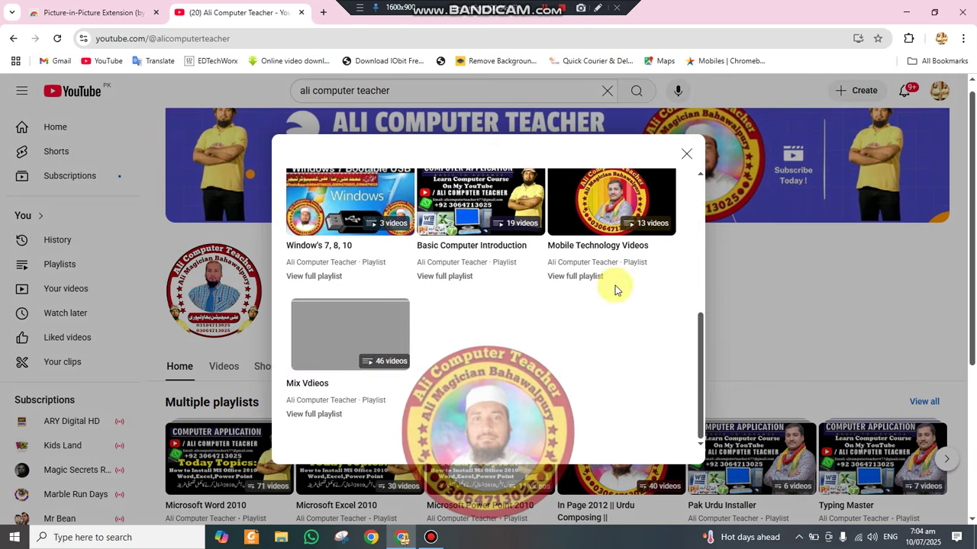
{"action": "left_click", "coordinate": [777, 286]}
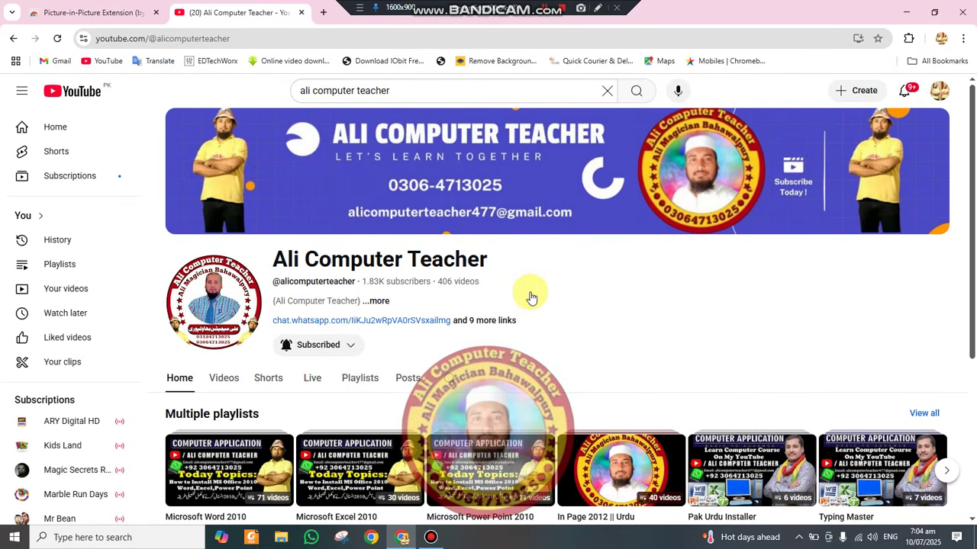